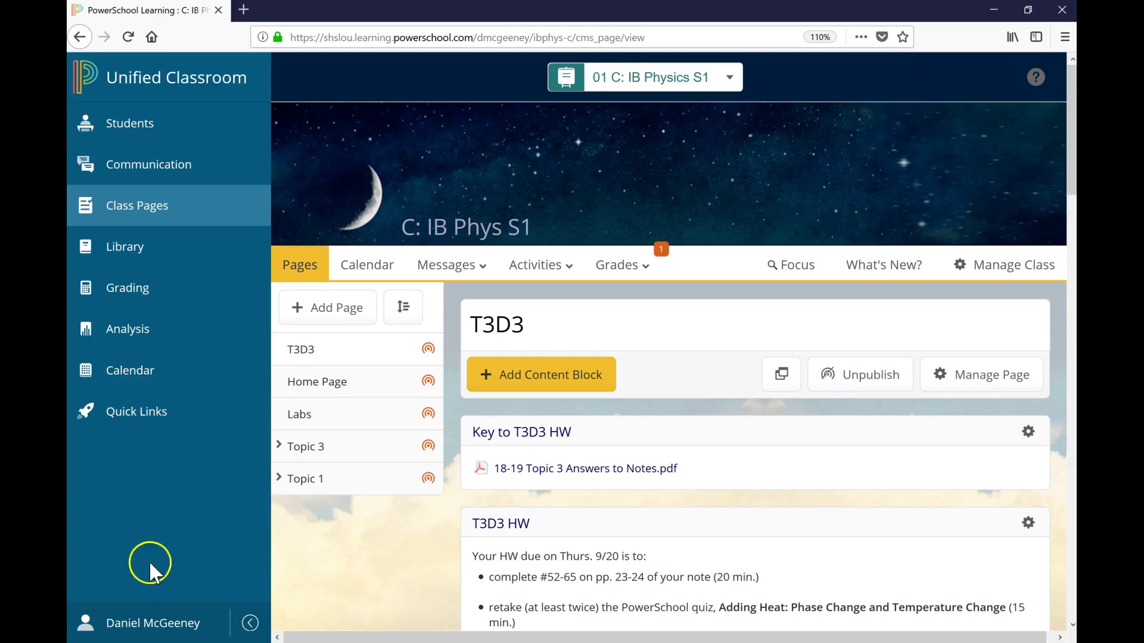
Open the Rubrics list in My Settings from the account menu at the bottom of the sidebar
click(153, 622)
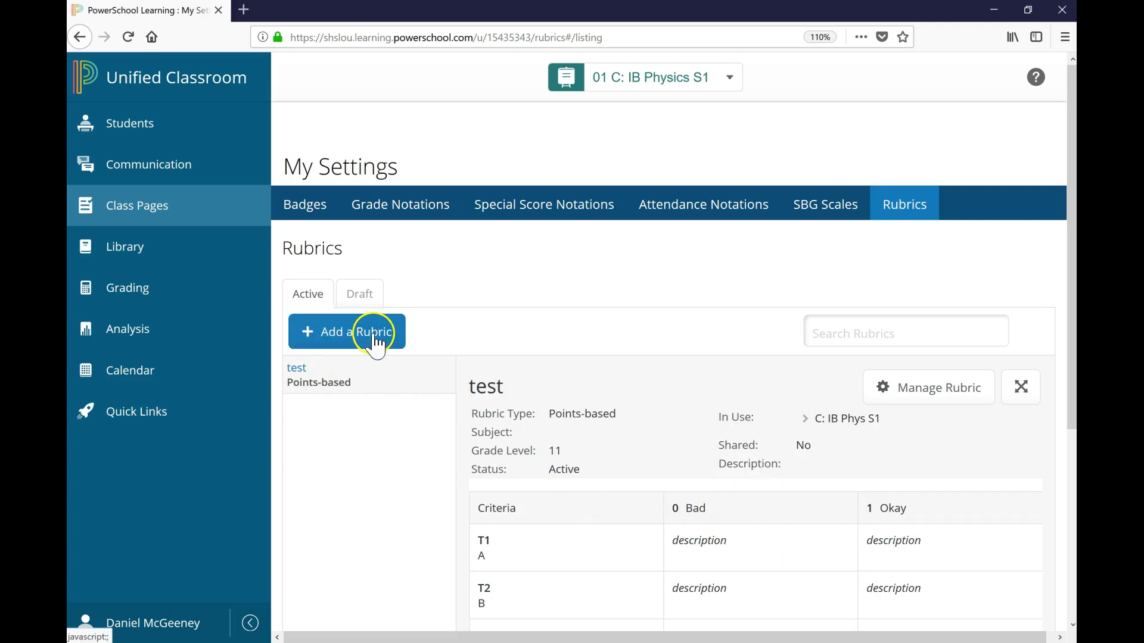
Create a new points-based rubric titled 'Motion Graph Lab'
click(342, 344)
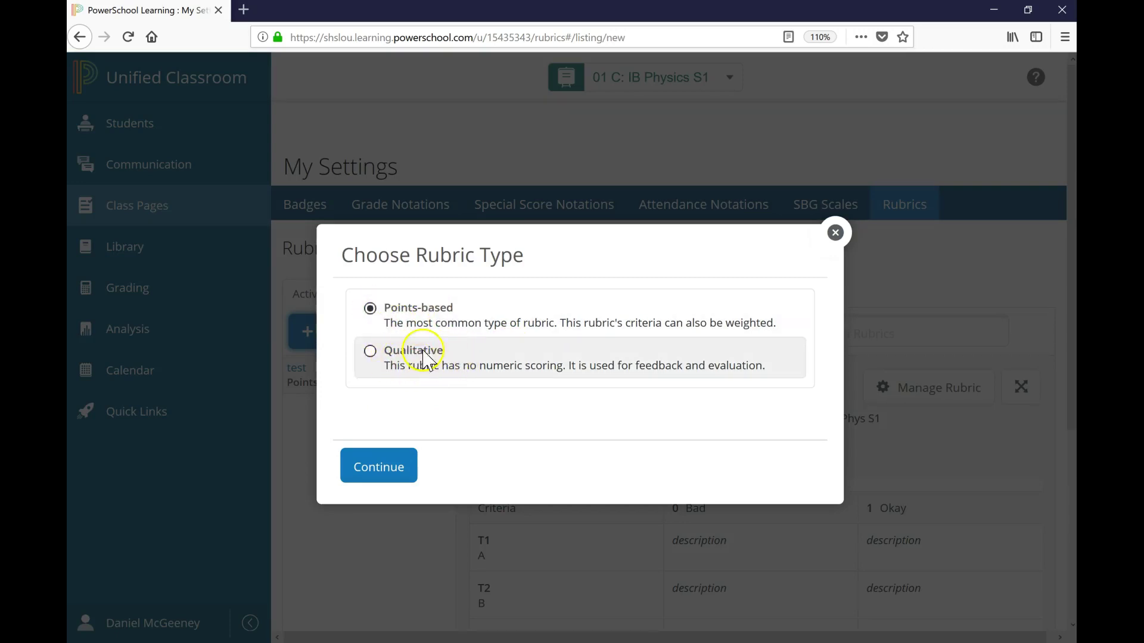
click(363, 471)
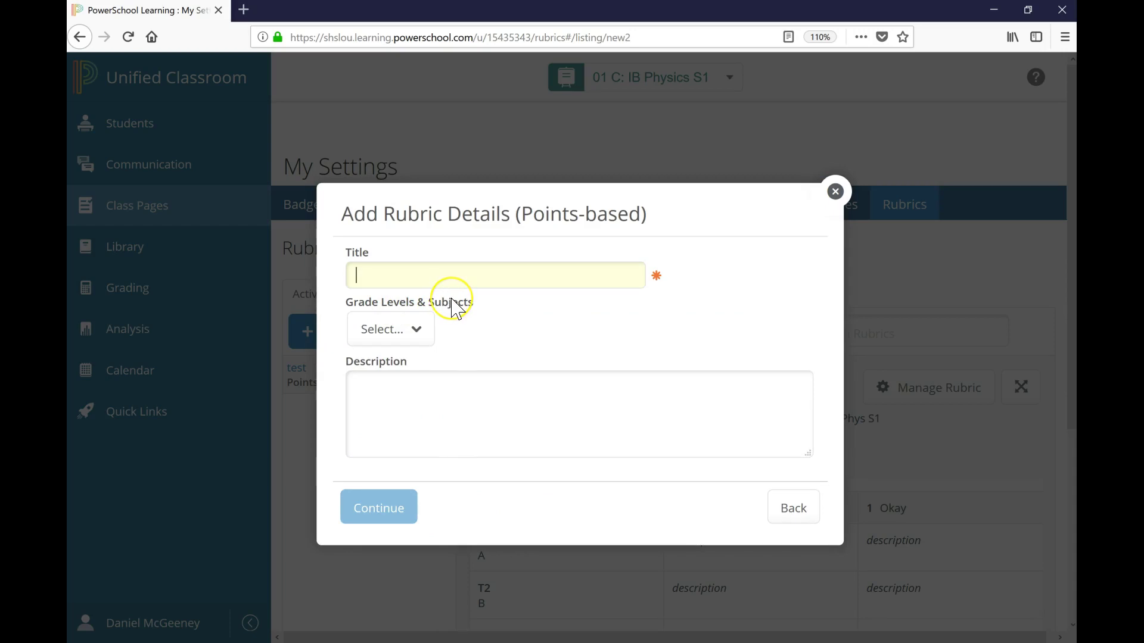
text(Motion Graph Lab)
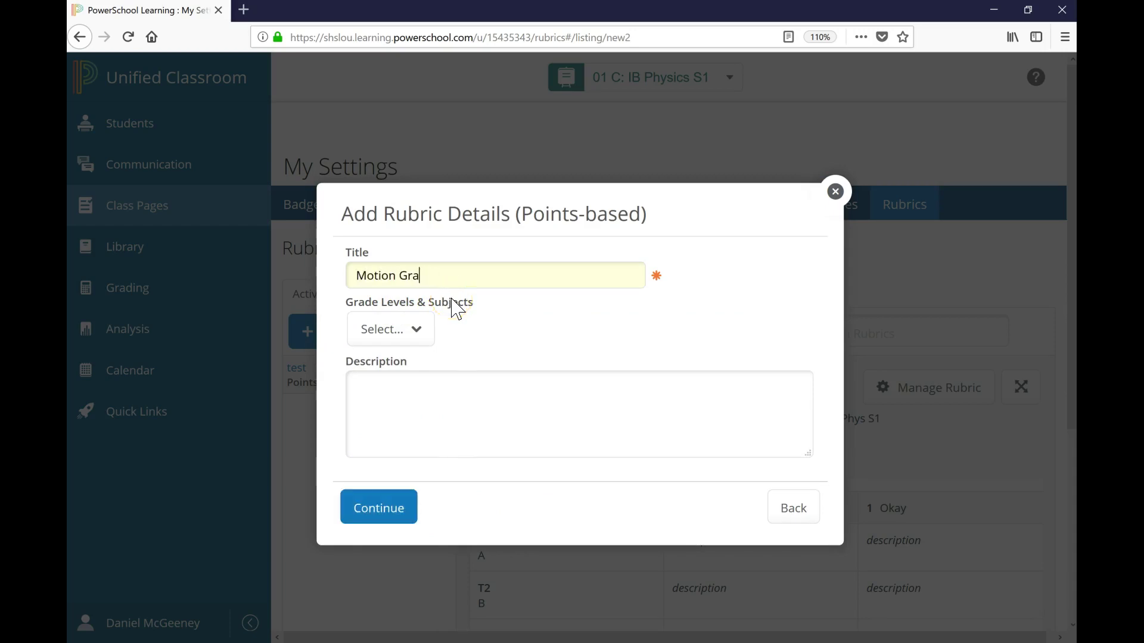
Tag the rubric for grade 11 under Grade Levels & Subjects
click(413, 329)
click(628, 314)
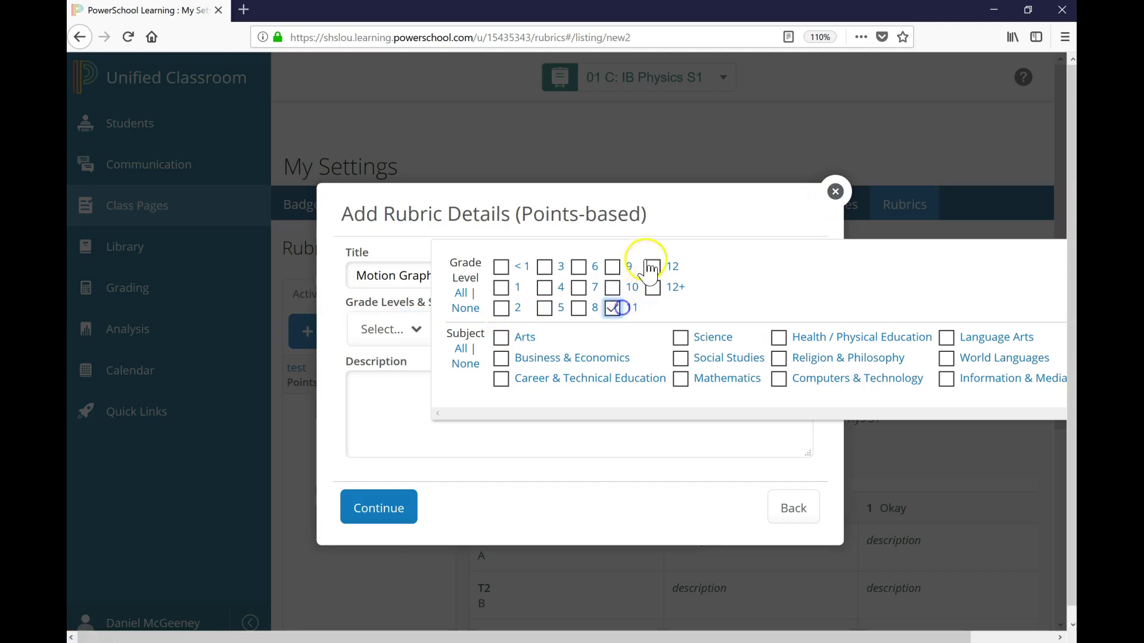
click(373, 286)
click(433, 325)
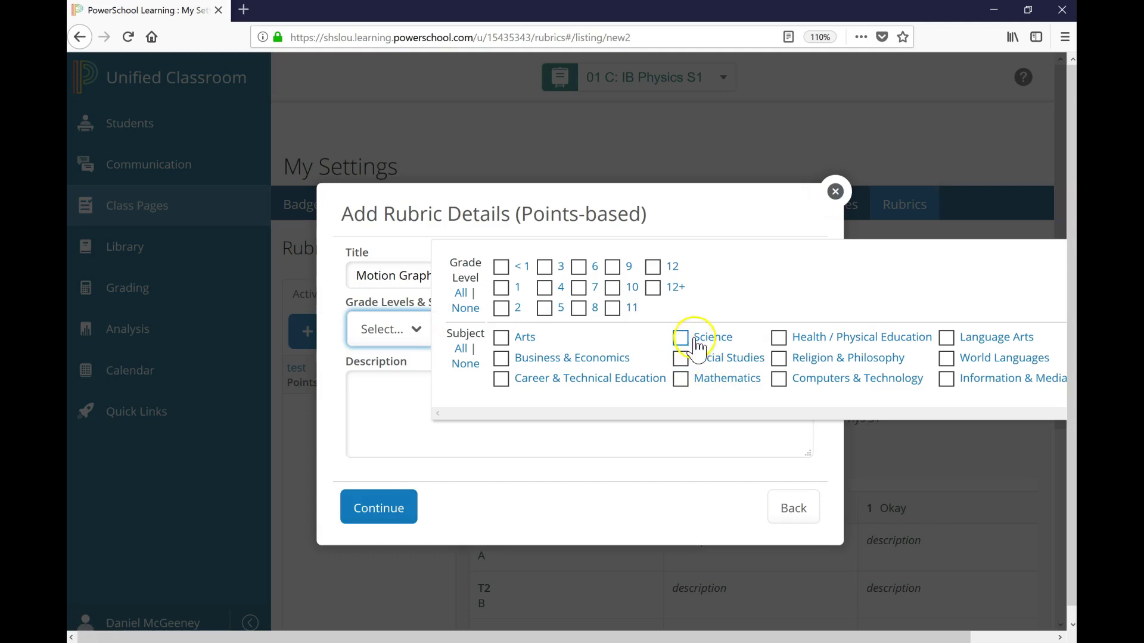
click(370, 393)
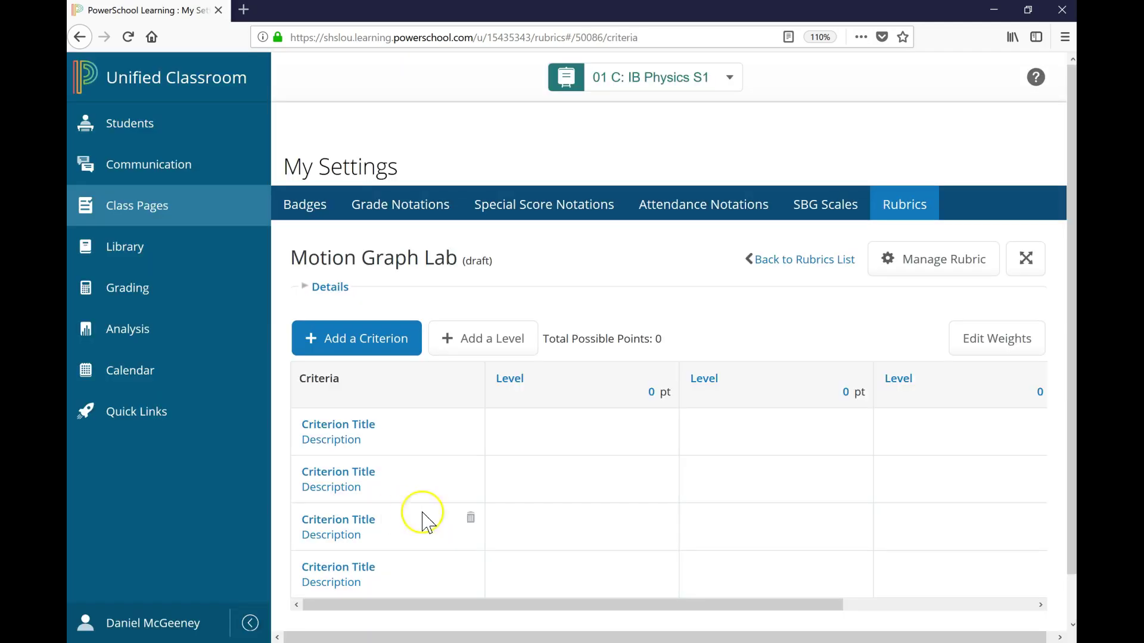
Rename the first two levels 'Does not meet' and 'Meets', and begin renaming the third 'Exceeds'
drag(725, 605, 618, 586)
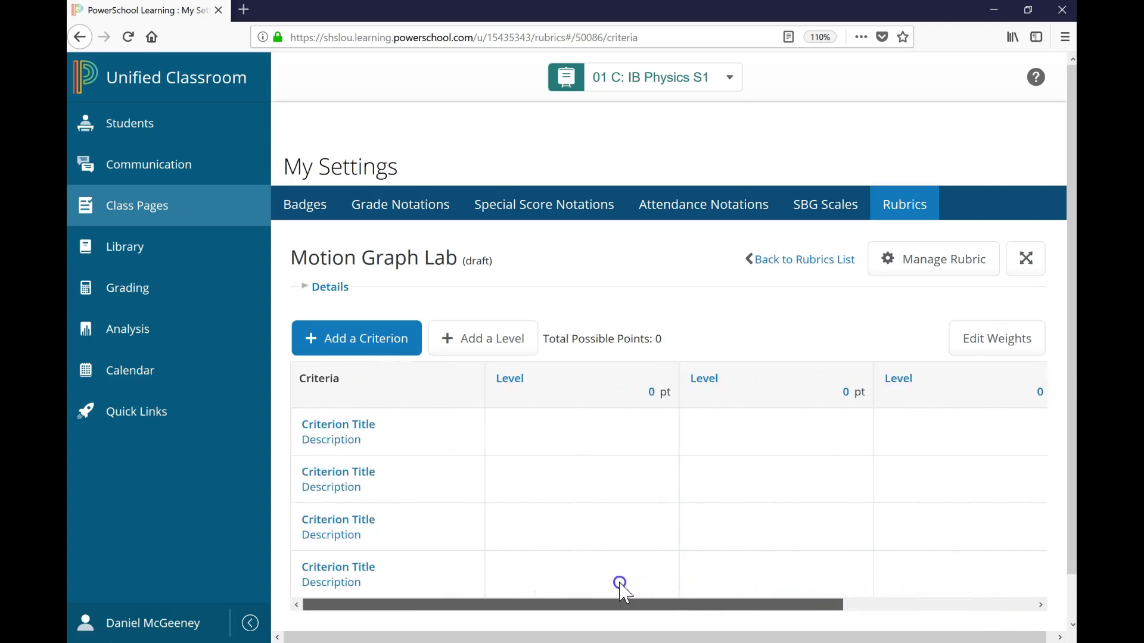
click(512, 379)
double_click(514, 384)
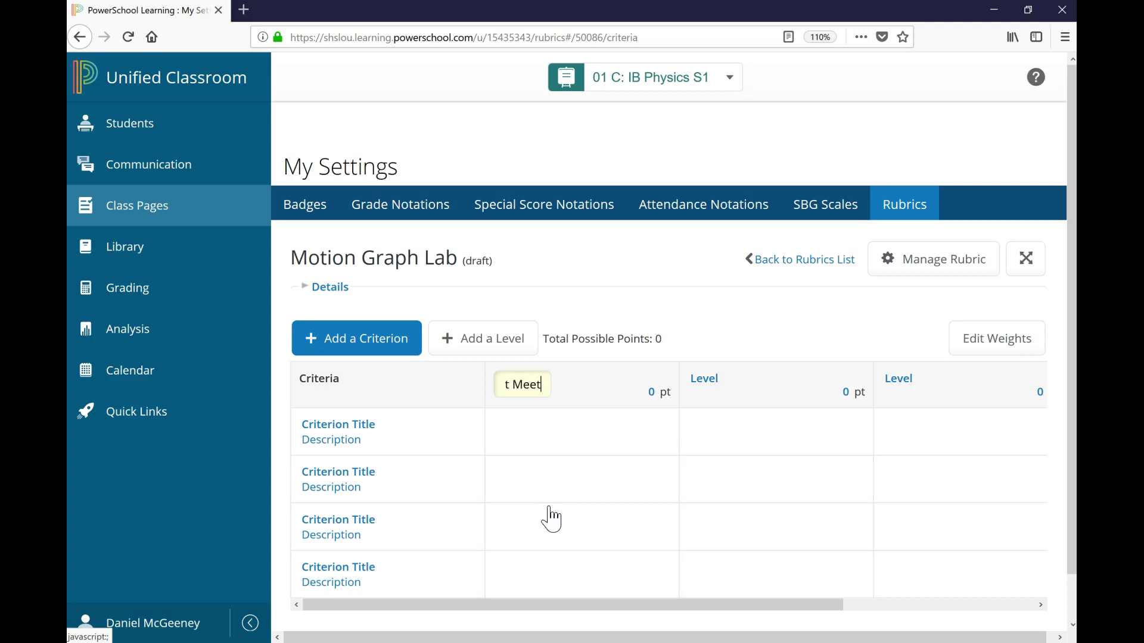
key(Tab)
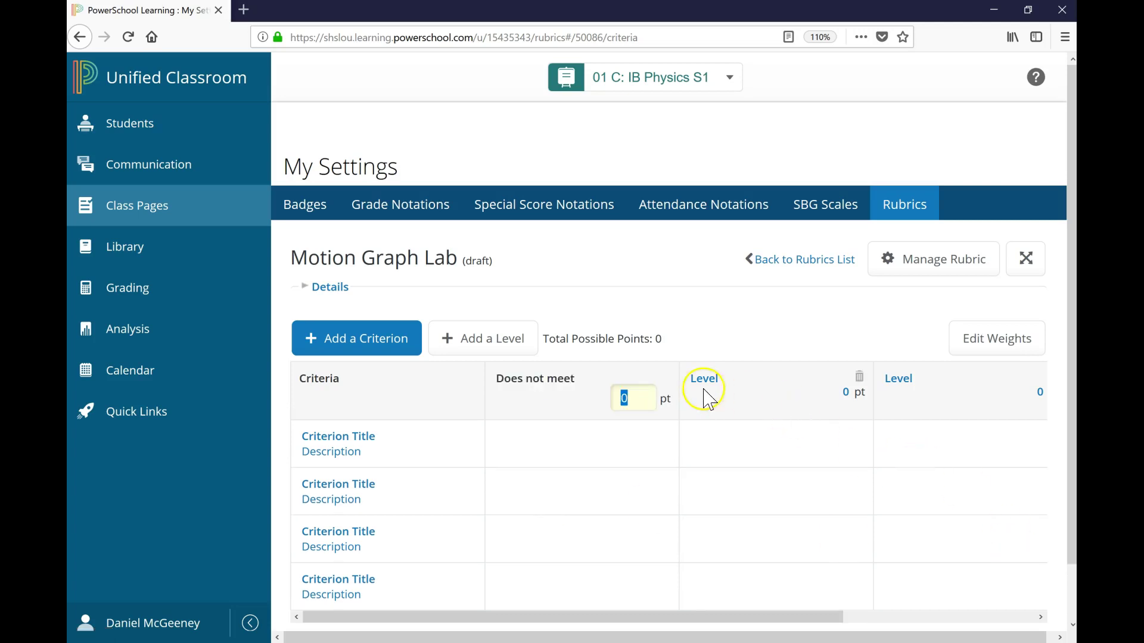
click(703, 382)
text(Meets)
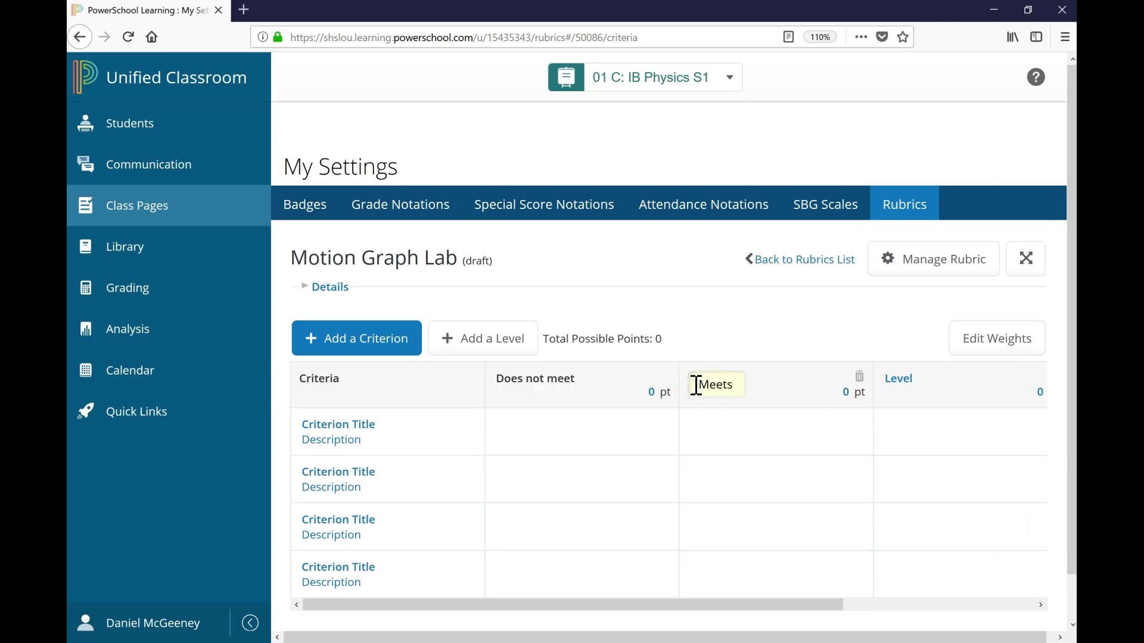
double_click(889, 381)
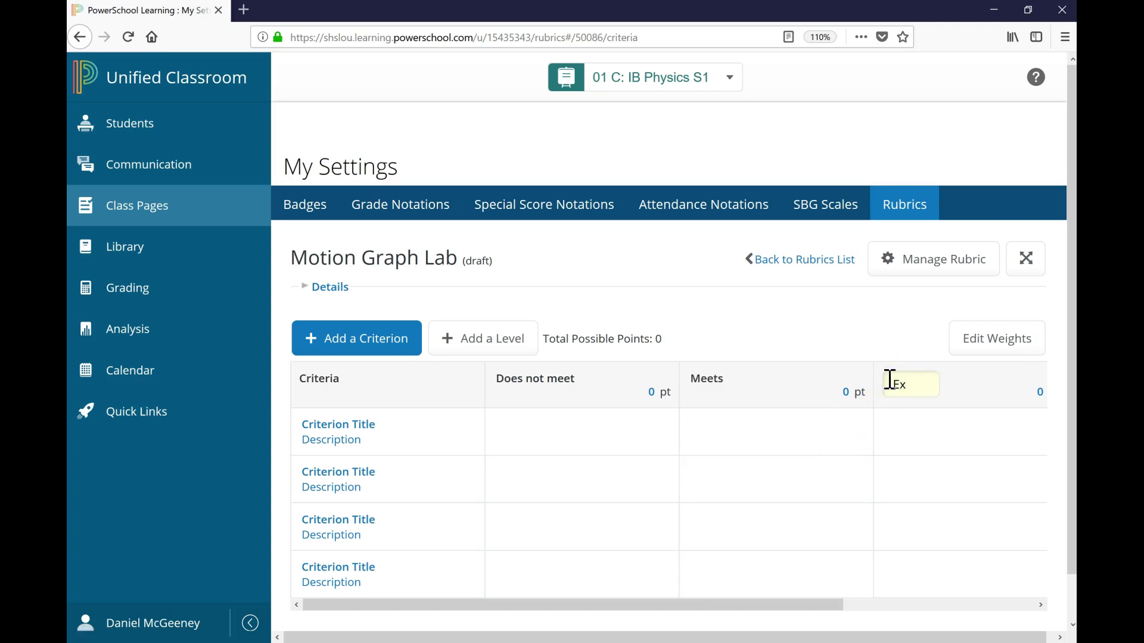
Give Does not meet, Meets and Exceeds 1, 2 and 3 points, and adjust the fourth level's points
click(653, 392)
text(1)
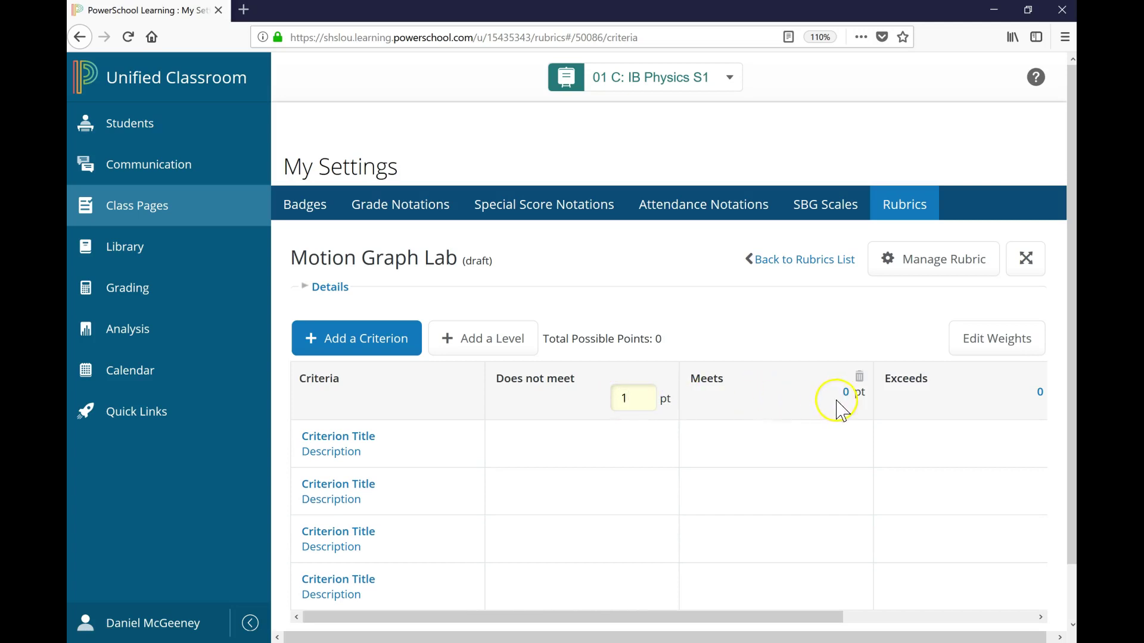
click(848, 395)
text(2)
click(1040, 392)
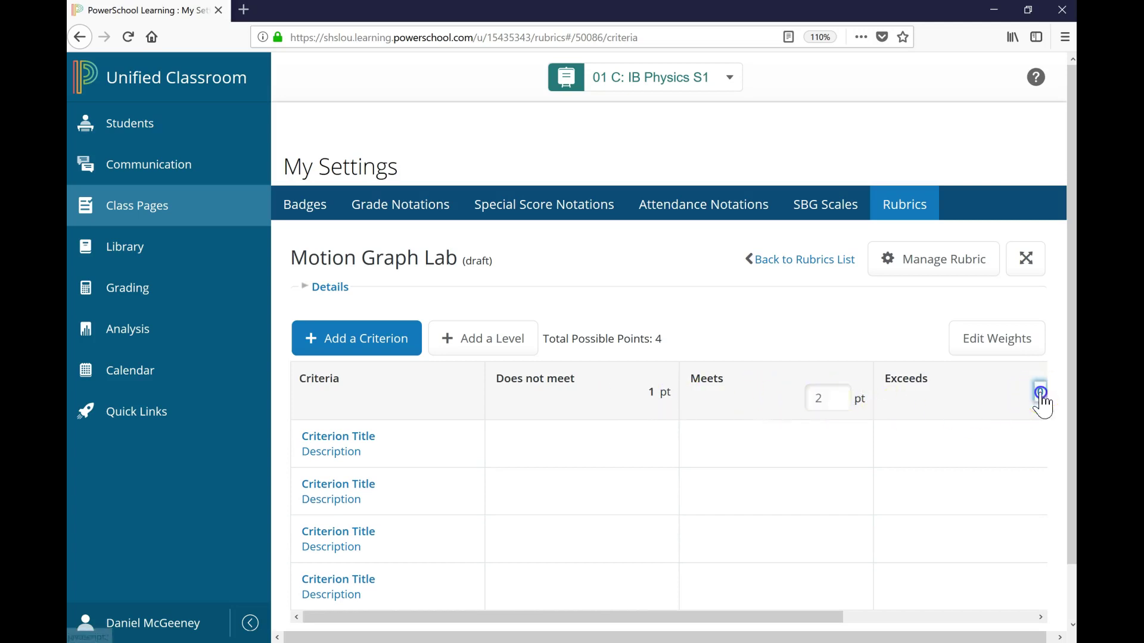
text(3)
drag(776, 613, 1064, 619)
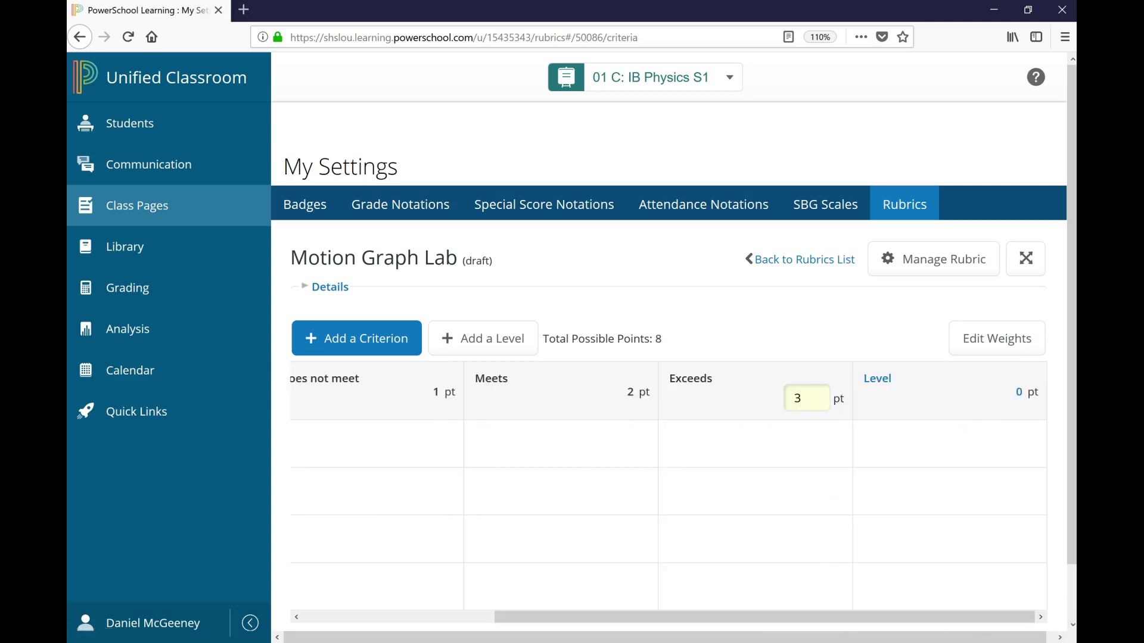
click(861, 346)
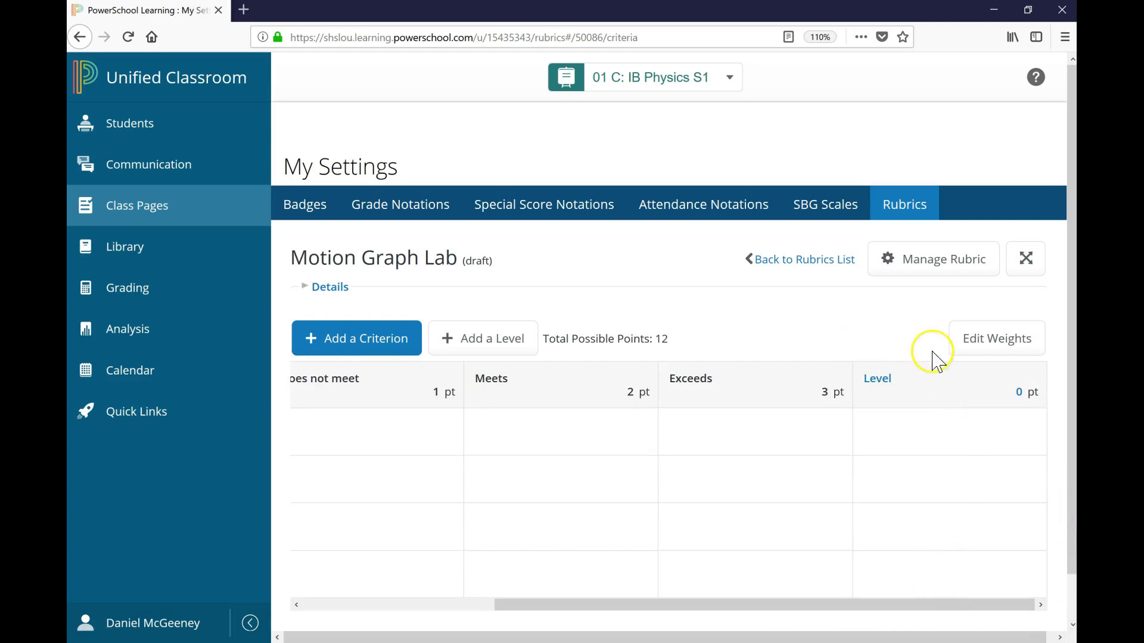
click(1021, 394)
text(5)
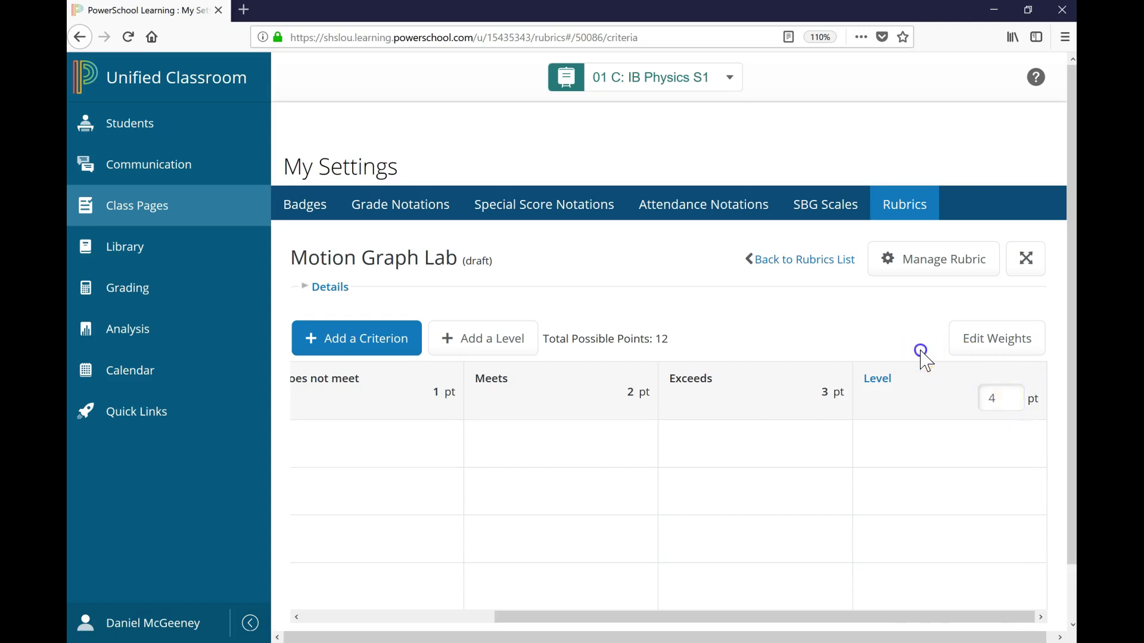
click(919, 352)
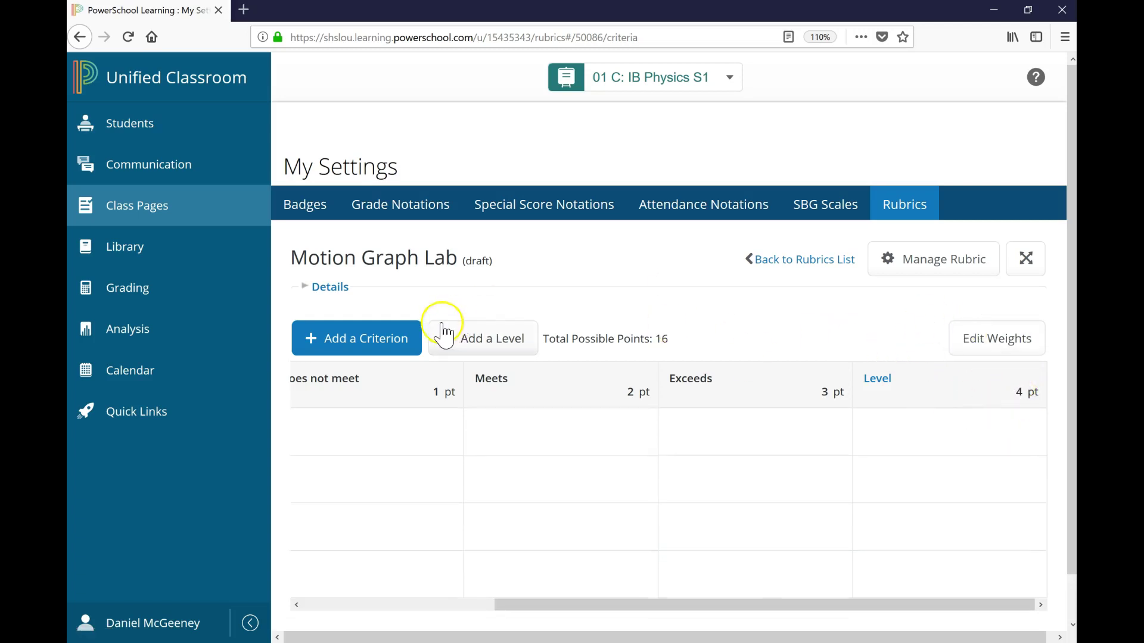
Delete the extra unnamed level column and start removing the Level 5 column
click(486, 338)
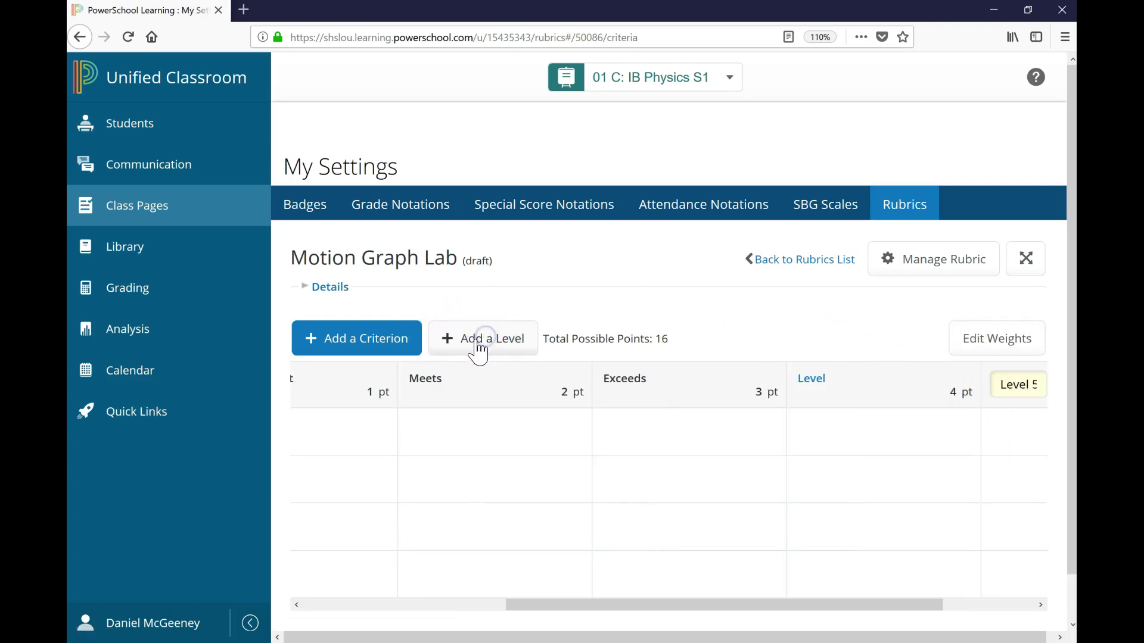
drag(897, 607, 1001, 608)
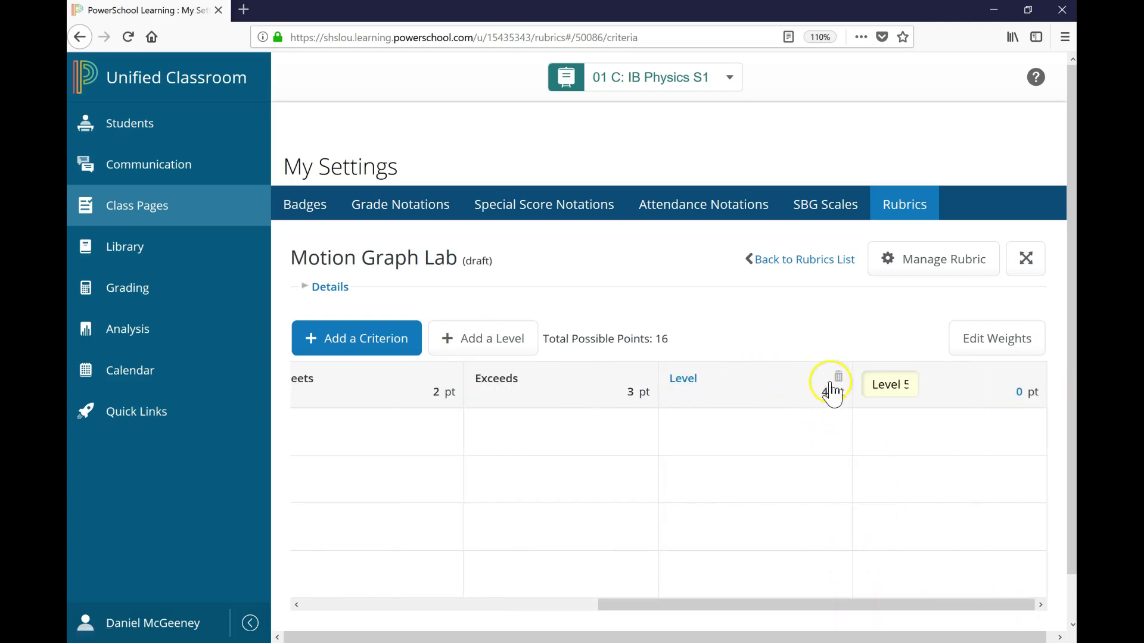
click(839, 378)
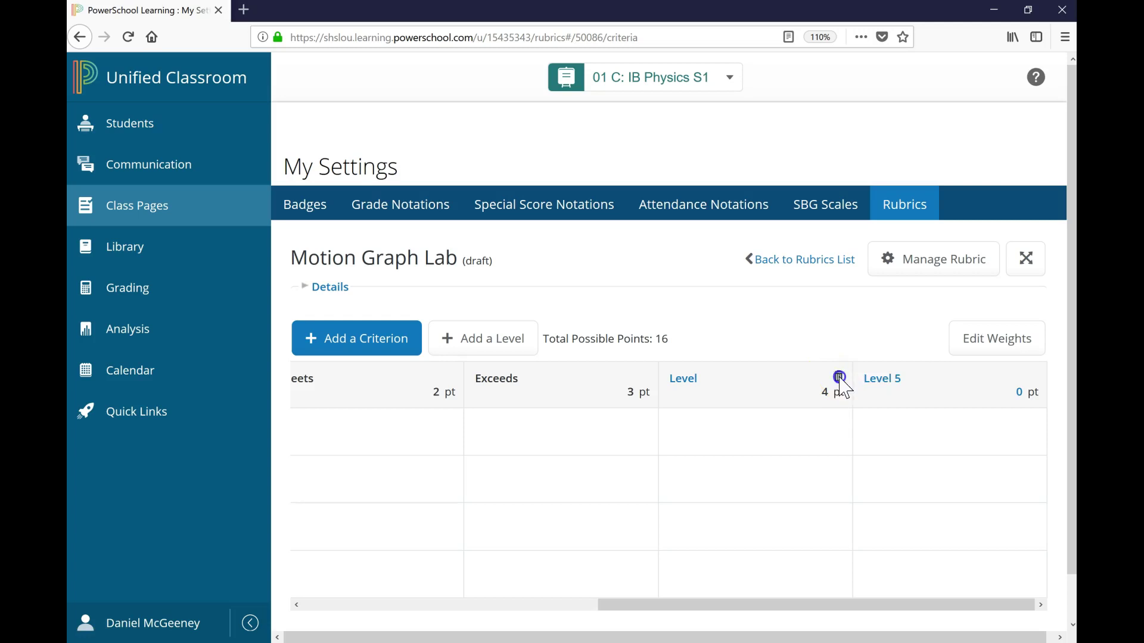
click(673, 263)
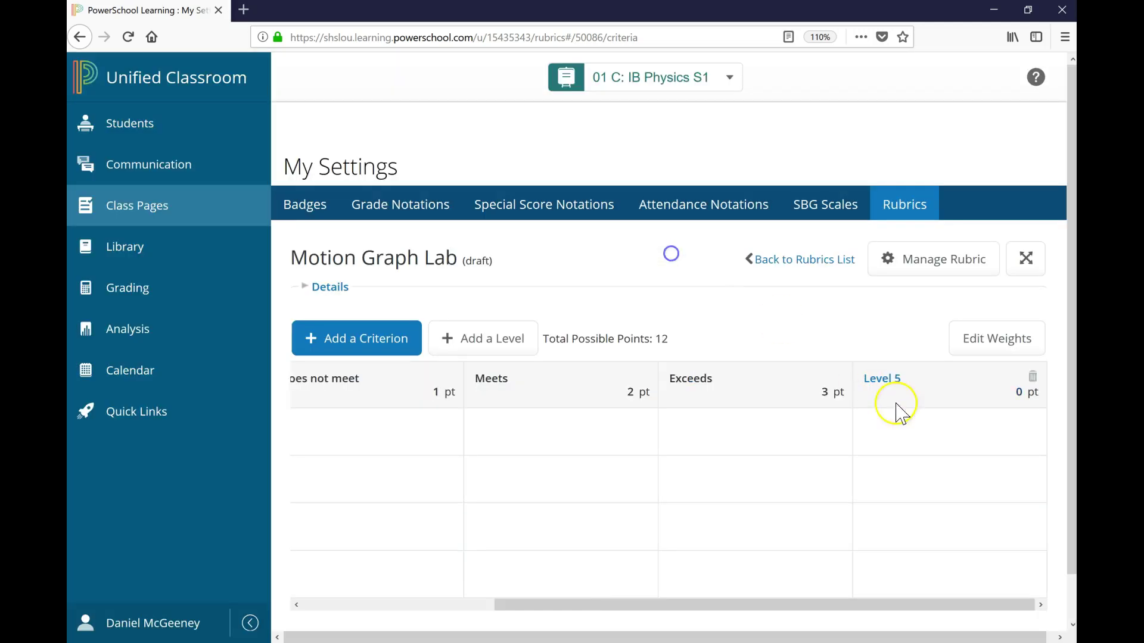
click(1032, 381)
Confirm removing Level 5 and name the first criterion 'Background Section'
click(641, 263)
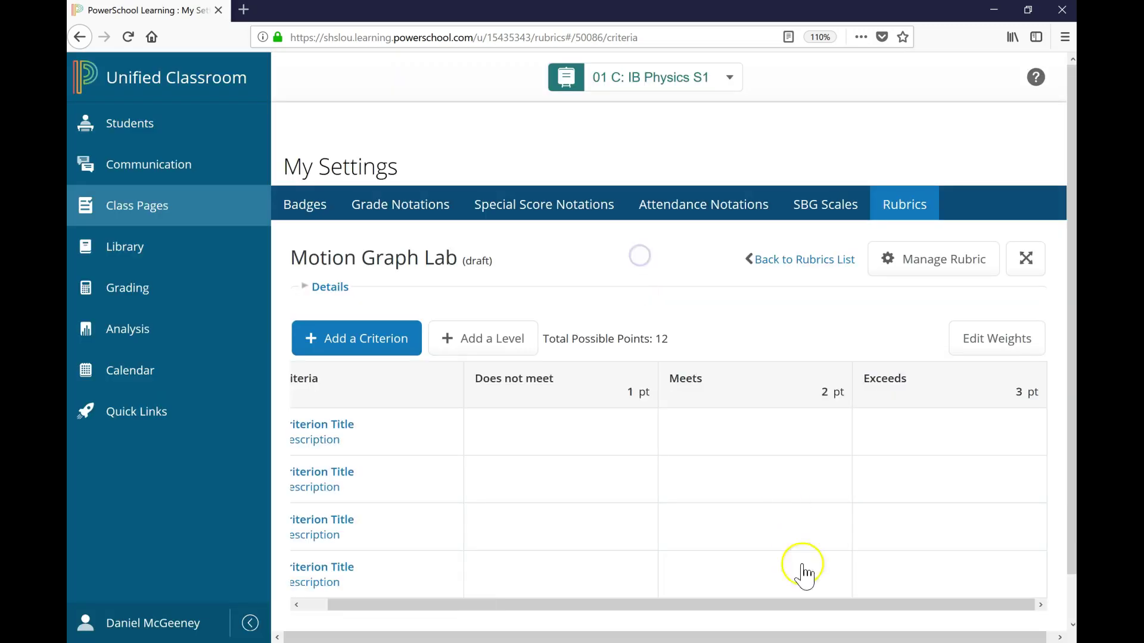
drag(629, 607, 578, 603)
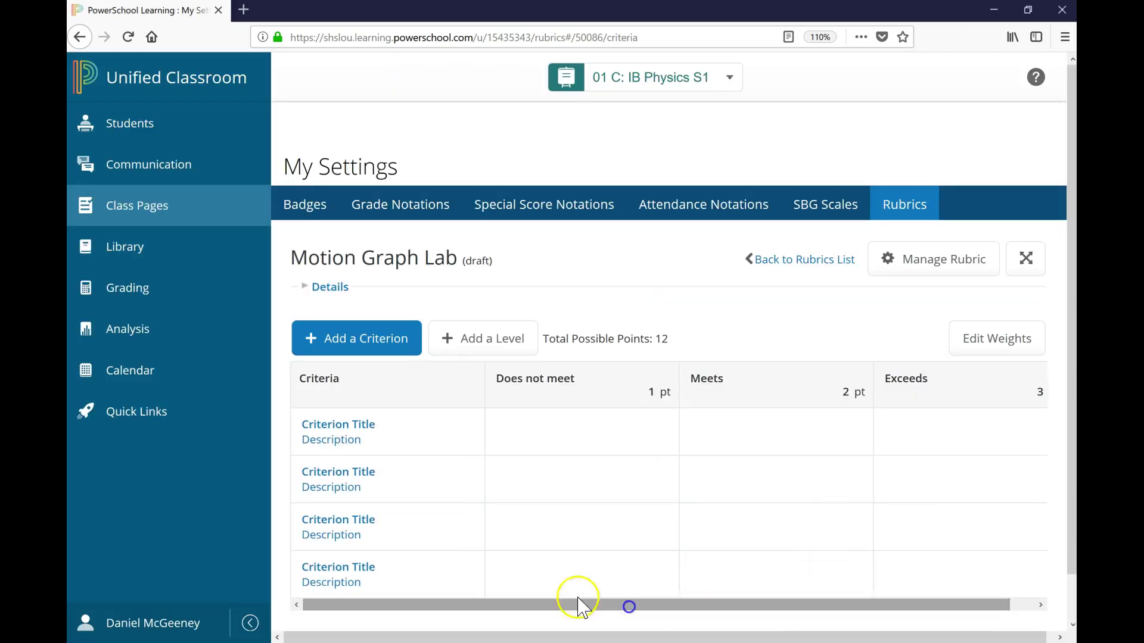
click(318, 430)
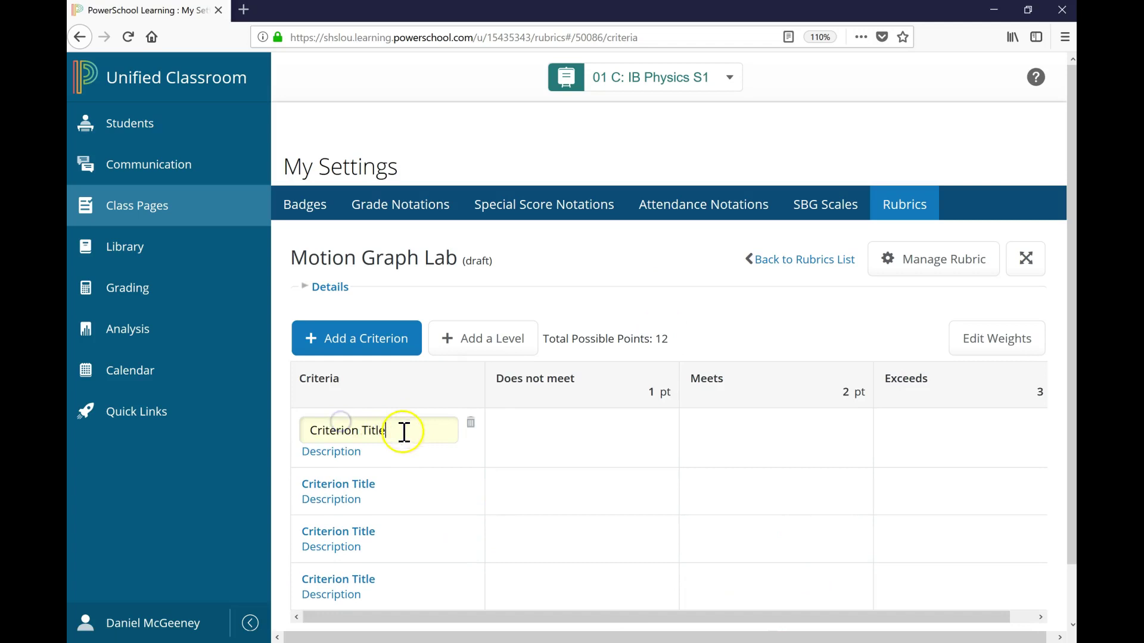
drag(403, 431, 301, 435)
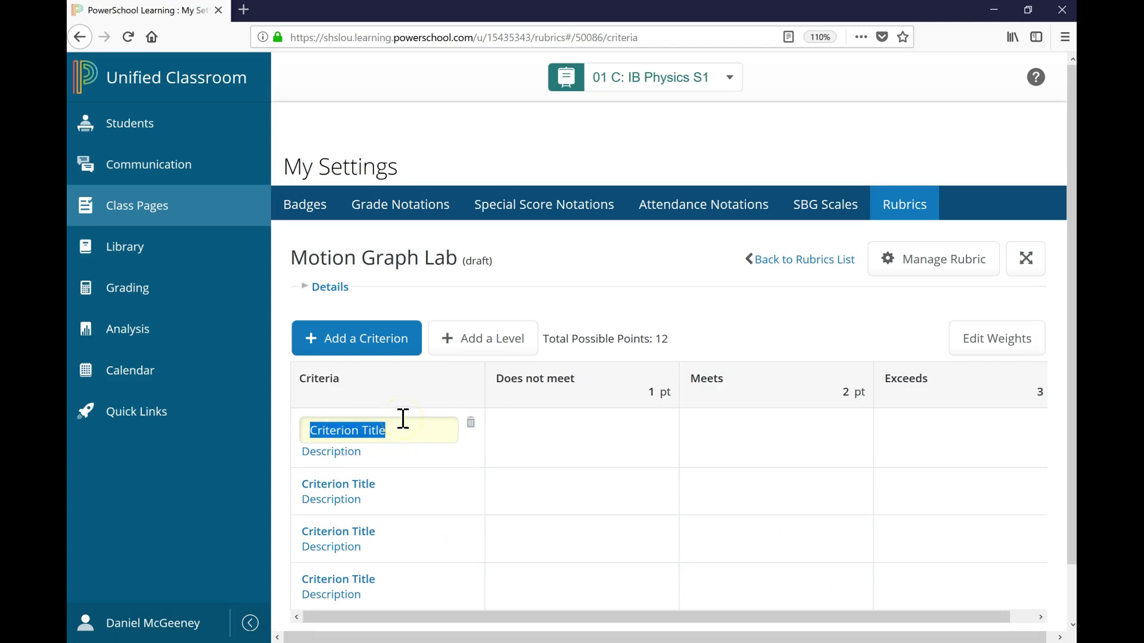
text(Background Section)
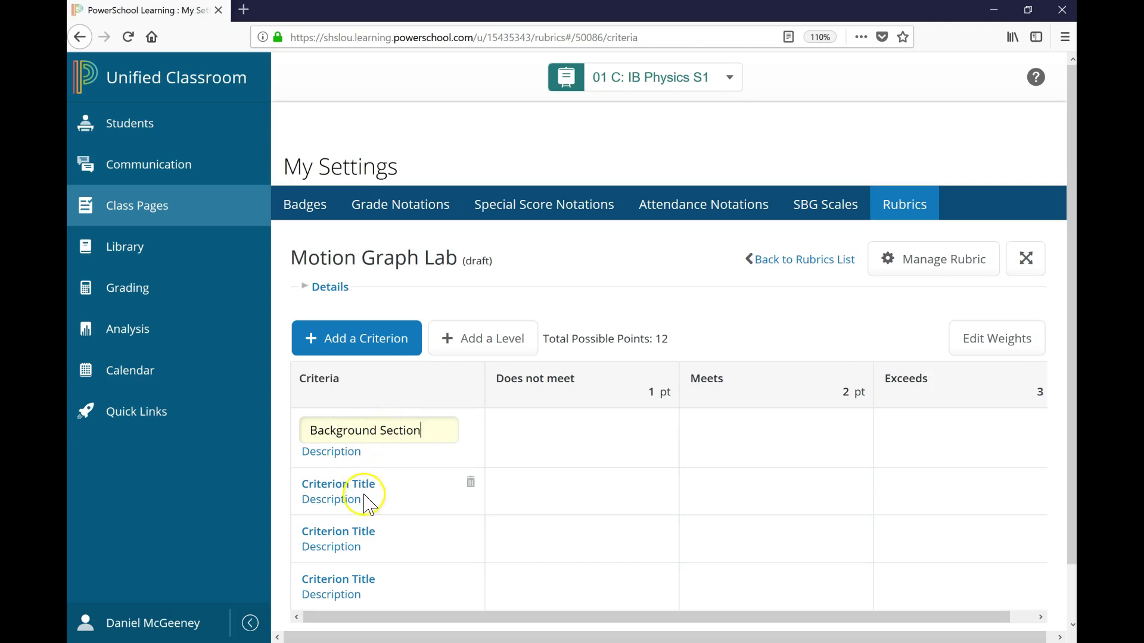
click(357, 484)
Name the second and third criteria 'Hypothesis' and 'Method'
triple_click(366, 481)
text(Hypothesis)
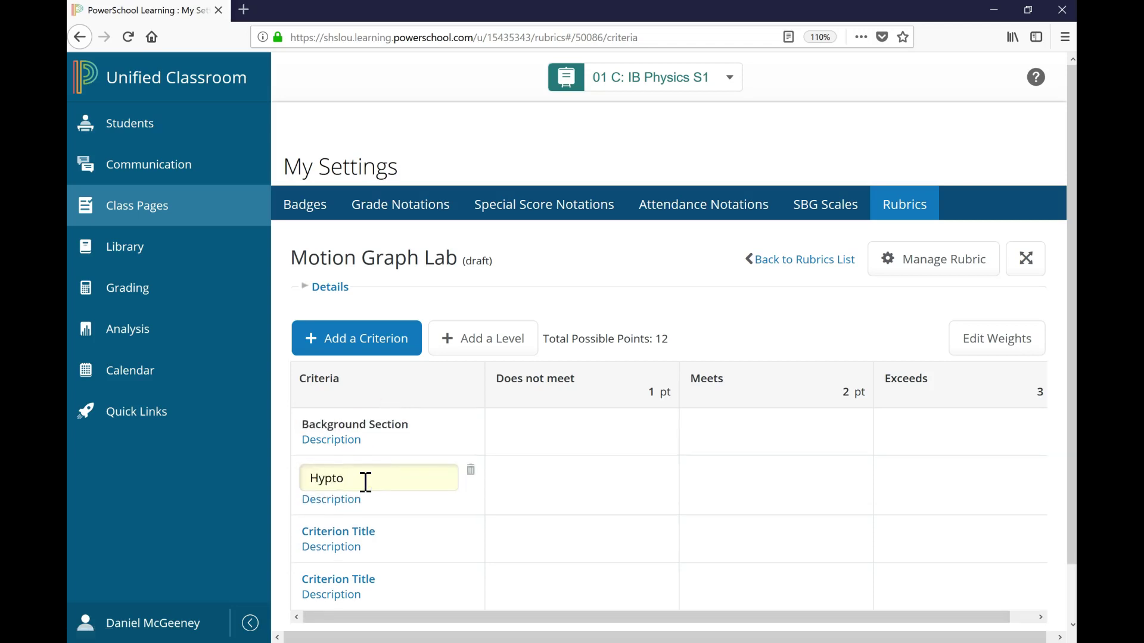
click(358, 534)
triple_click(360, 524)
text(Method)
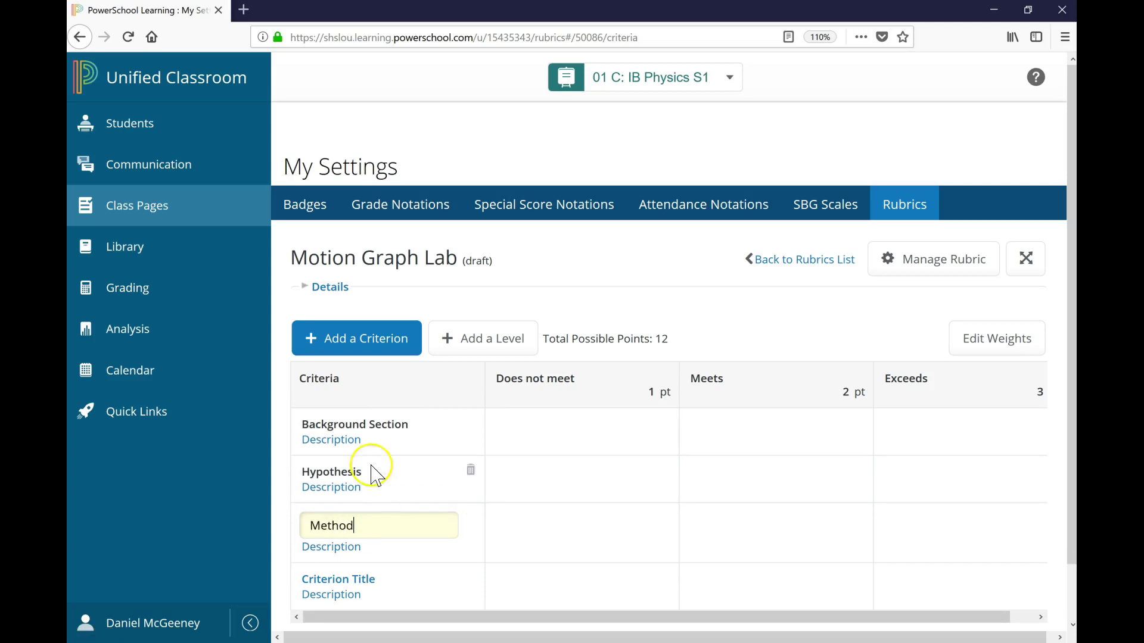
click(383, 411)
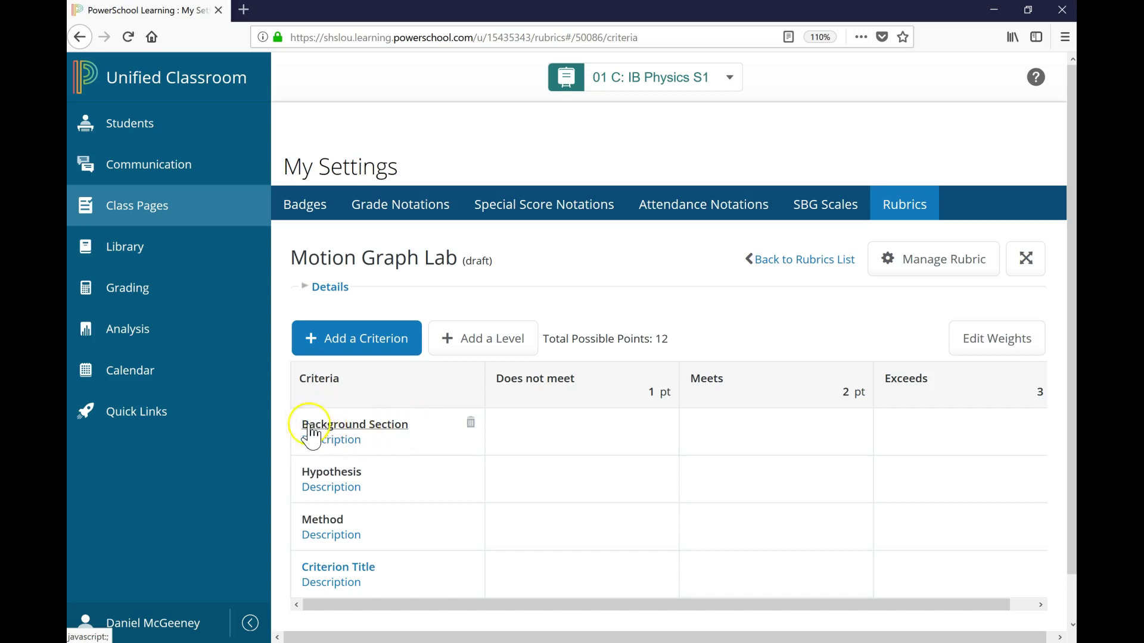
Paste Background Section's description about introducing the investigation topic and relevant scientific theory
click(339, 442)
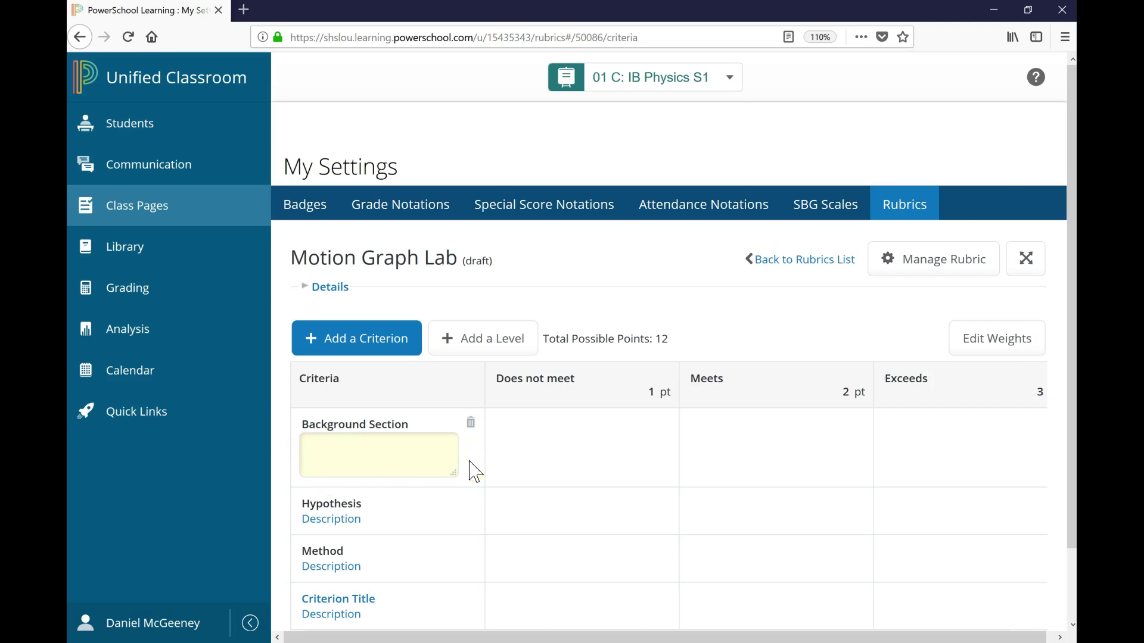
click(245, 624)
click(412, 480)
key(ctrl+v)
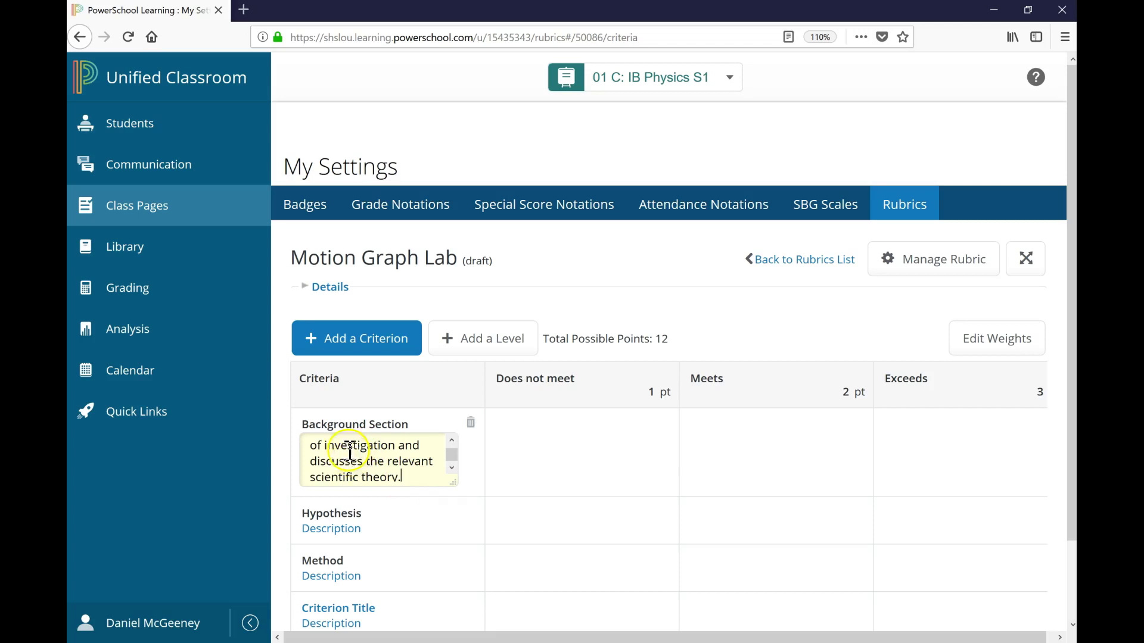
click(404, 379)
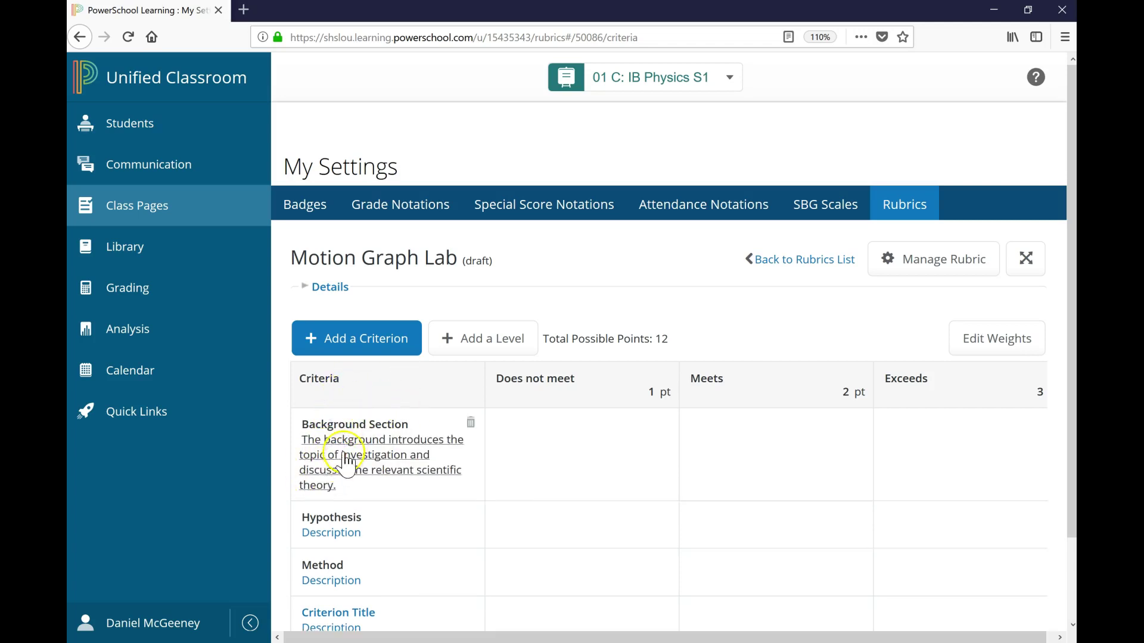
Paste the Does not meet, Meets and Exceeds descriptors into the Background Section row
click(554, 447)
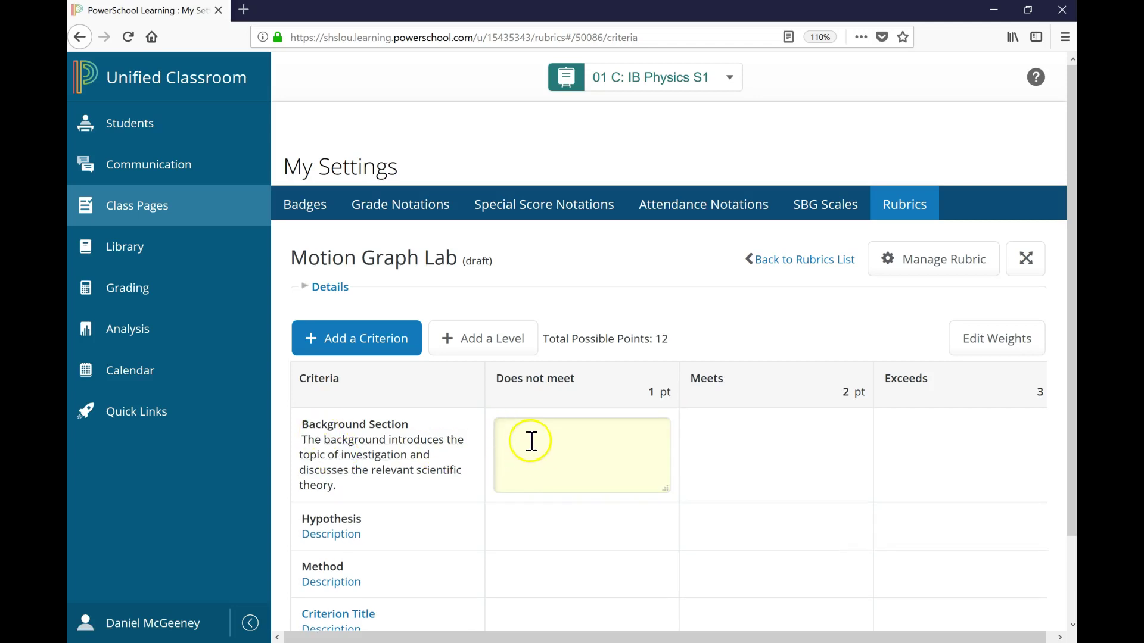
click(709, 462)
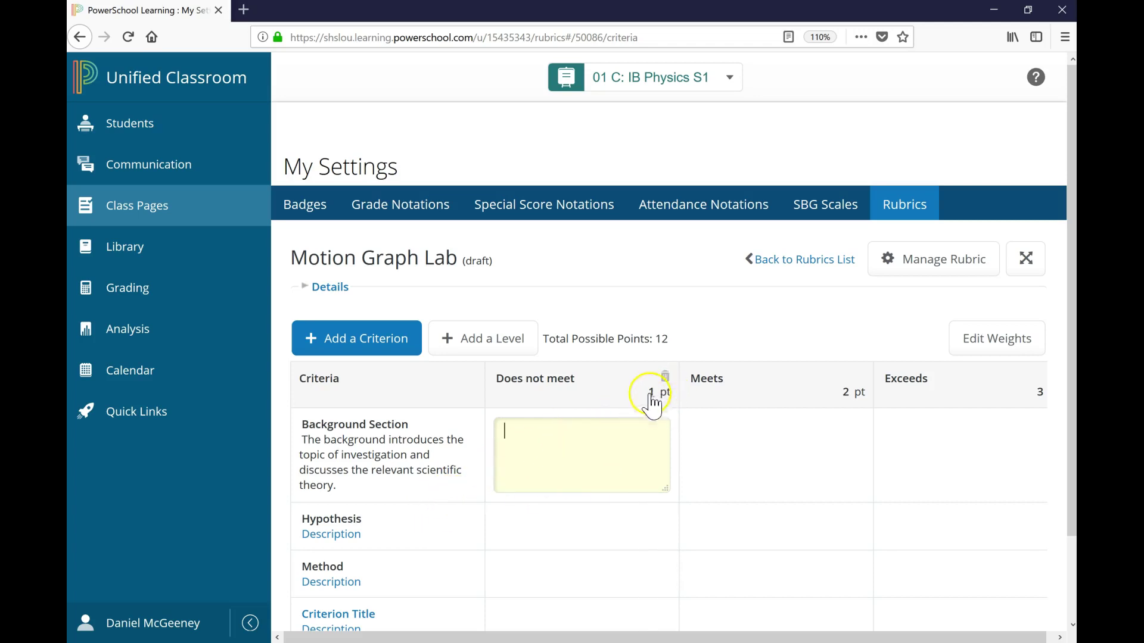
text(The background is superficial. The topic of investigation is unduly broad, and any scientific theory that is identified is not relevant.	The background is adequate. The topic is identified, and scientific theory is described, but the theory is not always relevant.	The background enhances the reader's understanding of the investigation. The topic and scientific theory are accurate and relevant.)
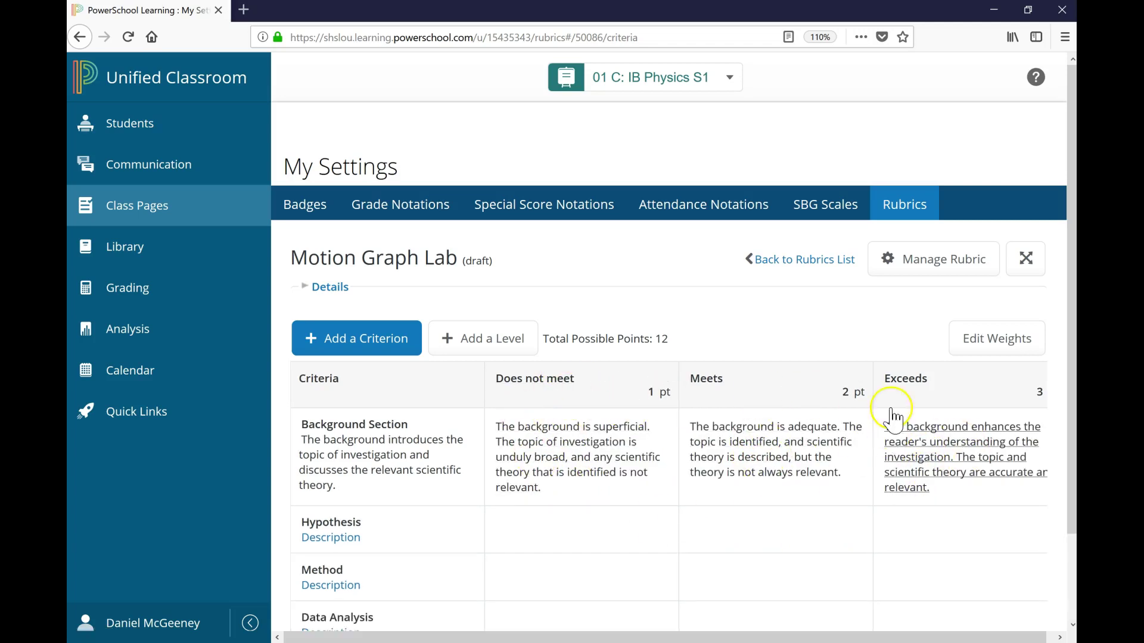
mouse_move(615, 416)
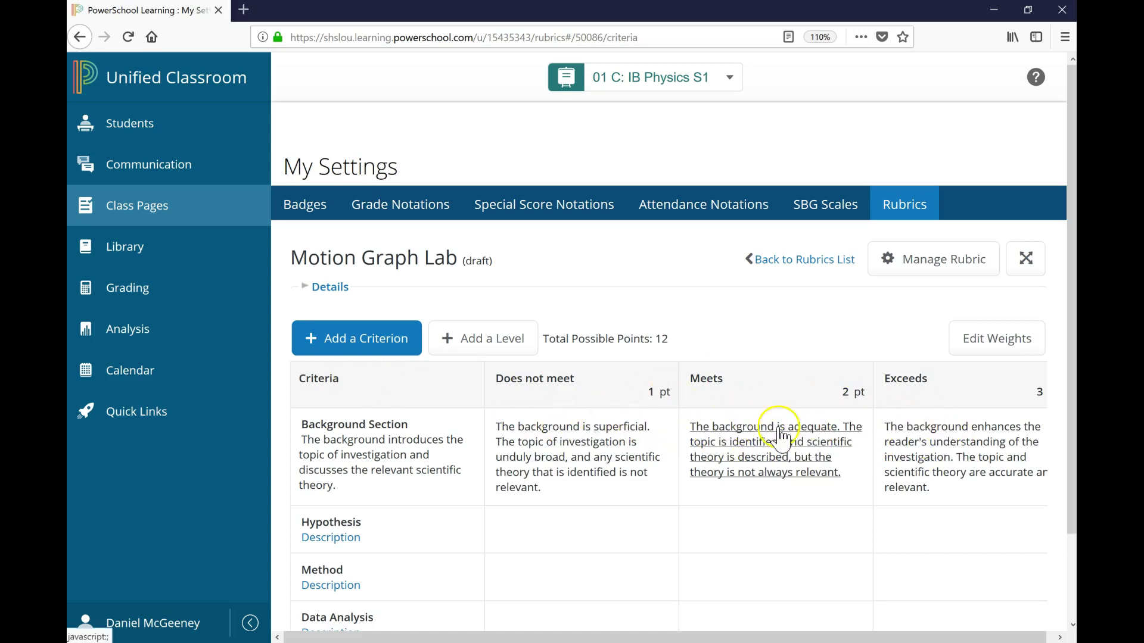
scroll(471, 518, down, 1)
scroll(470, 519, down, 1)
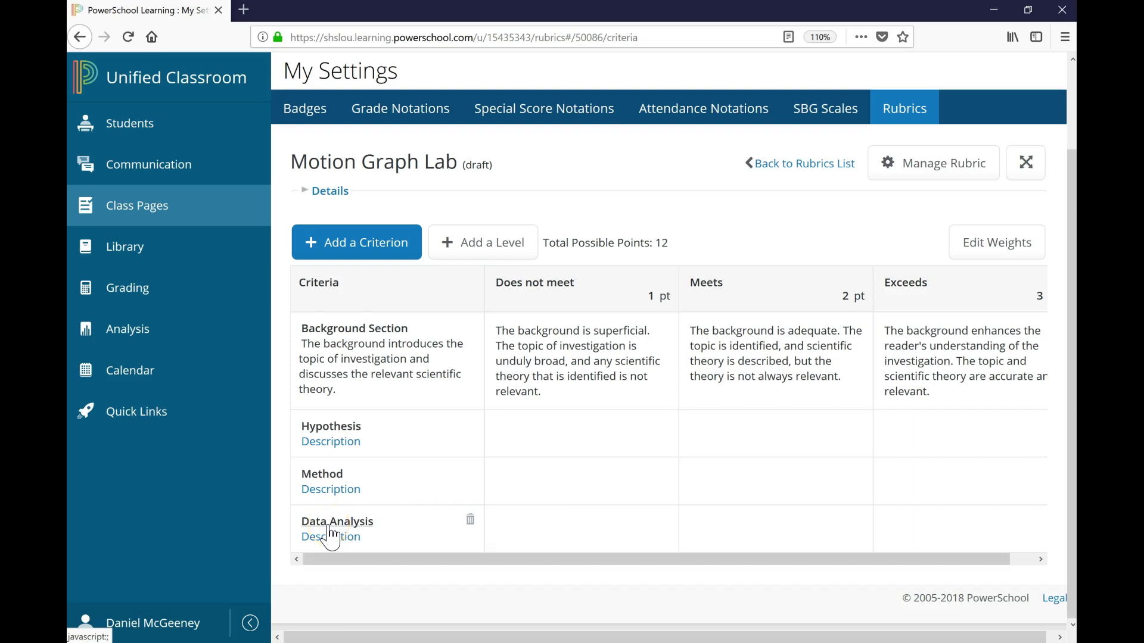
scroll(378, 454, up, 2)
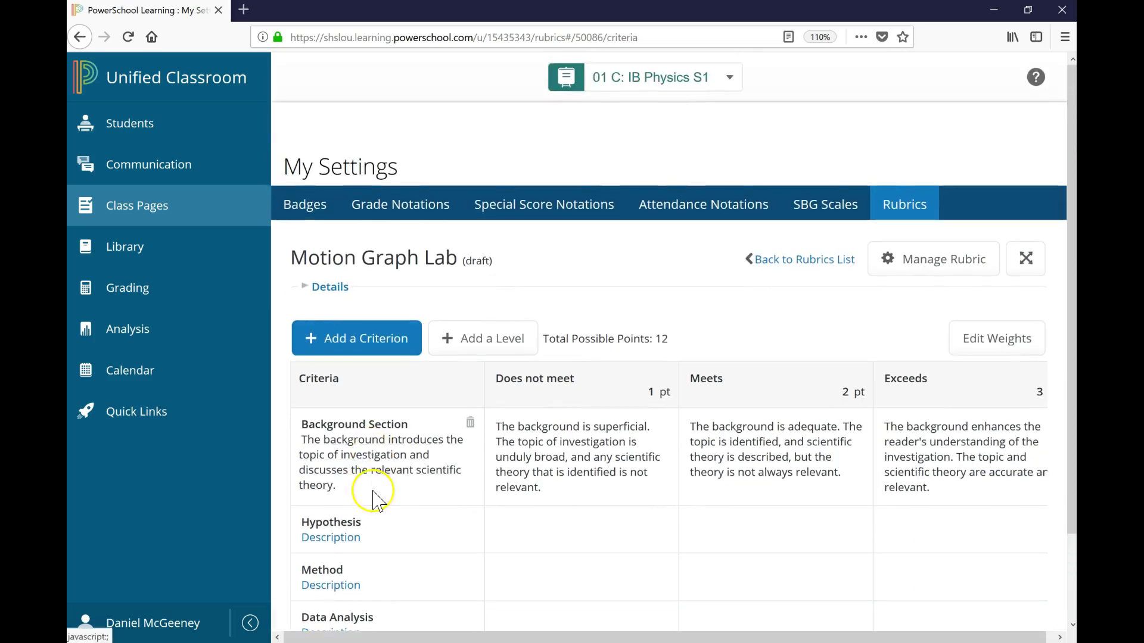
Add a fifth criterion titled 'Evaluation and Conclusions'
scroll(369, 357, down, 2)
click(344, 247)
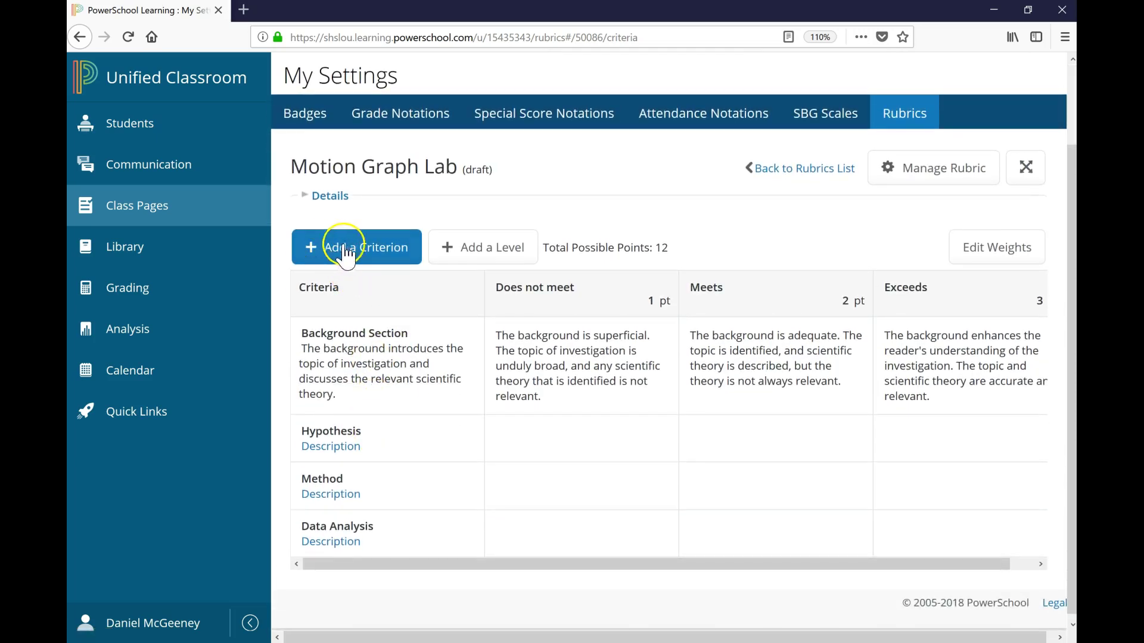
click(386, 247)
scroll(345, 574, down, 1)
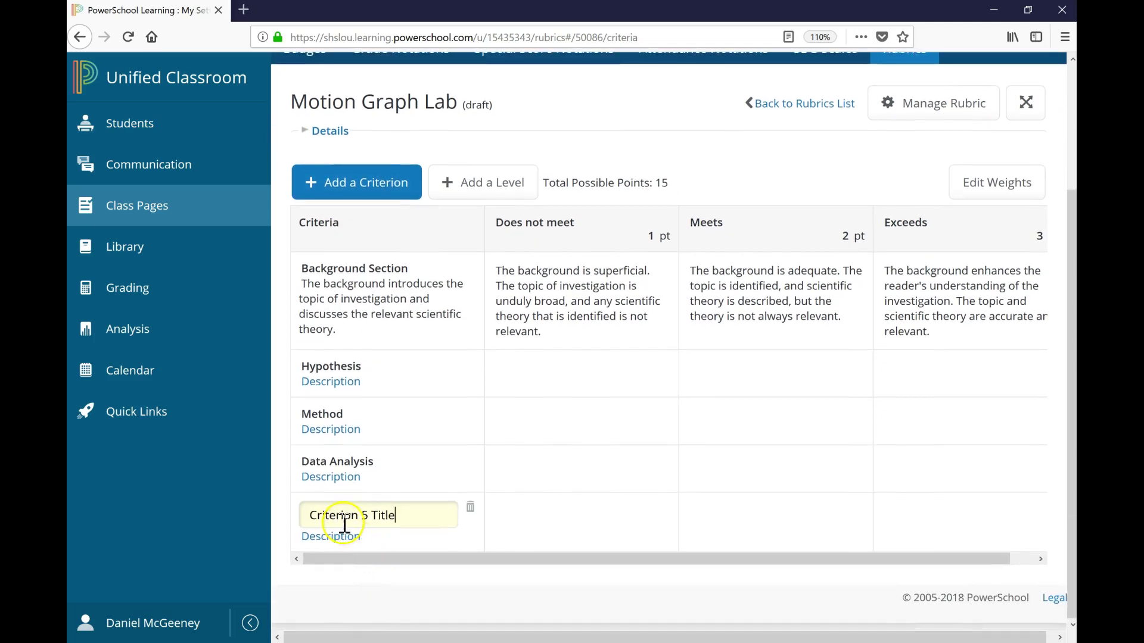
drag(408, 516, 307, 519)
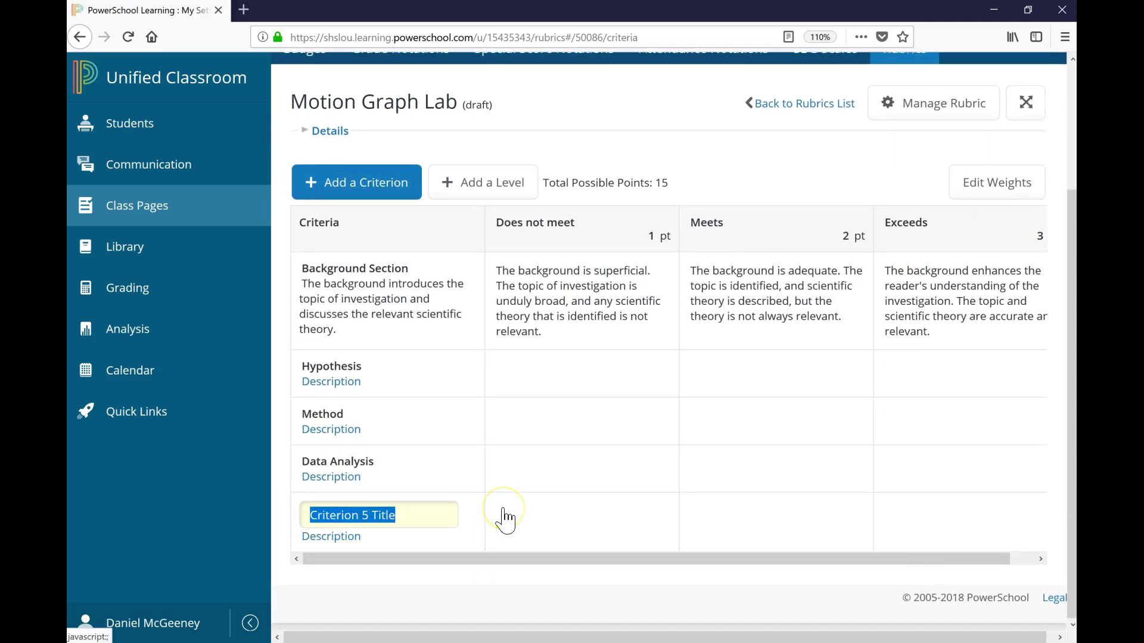
text(E)
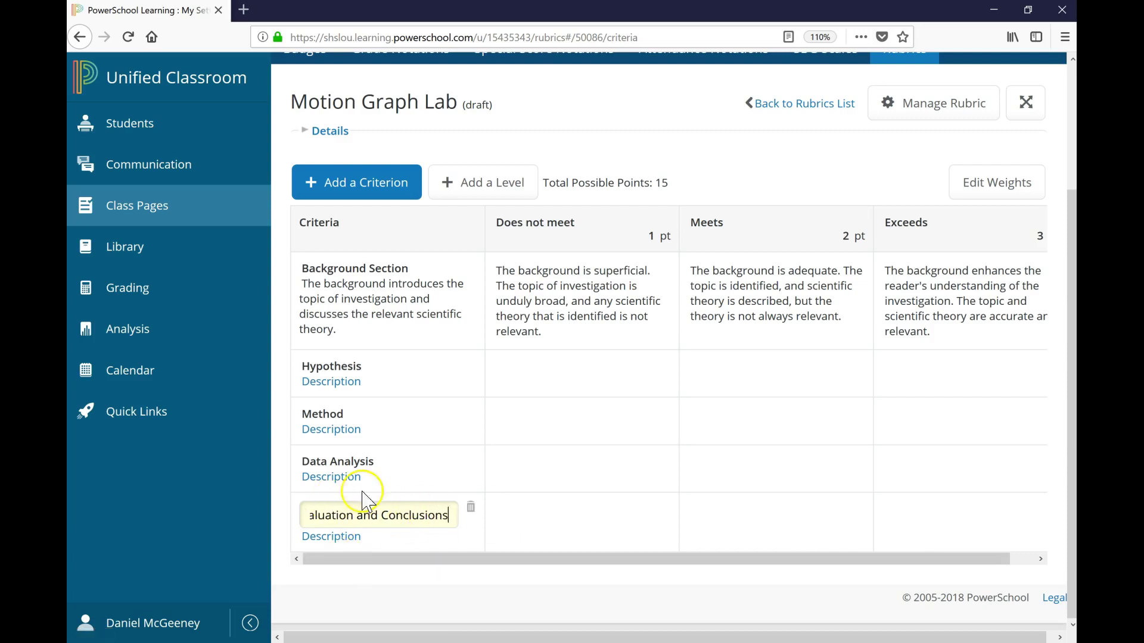
click(771, 167)
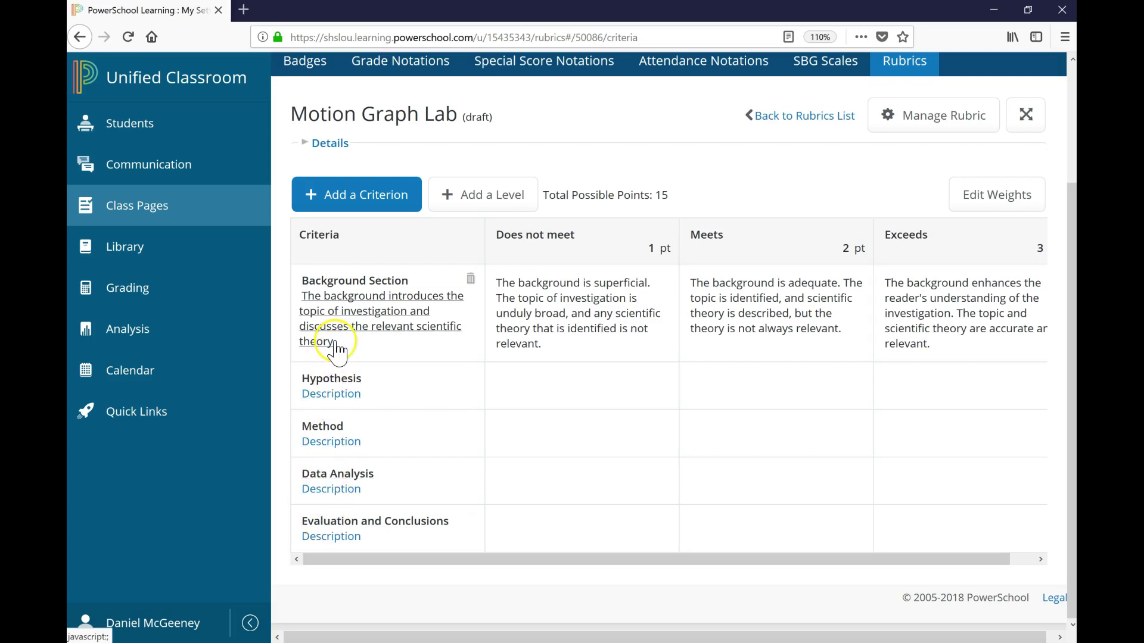
Set the criteria weights to 1, 1, 1, 2 and 1, doubling Data Analysis
click(991, 202)
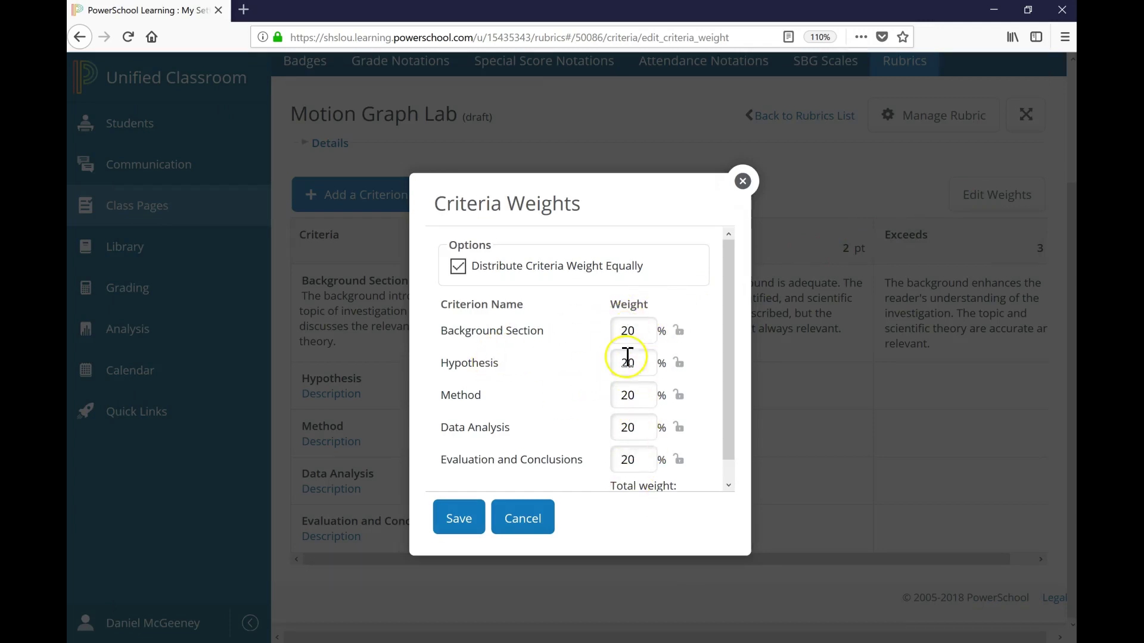
double_click(611, 331)
text(1)
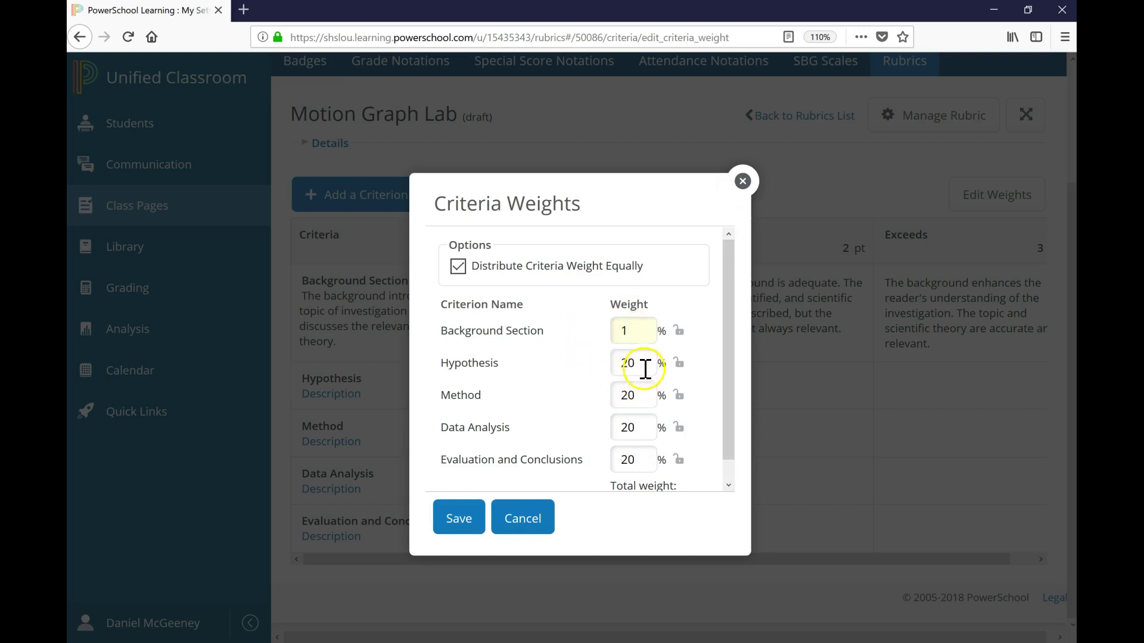
double_click(643, 365)
text(1)
double_click(654, 405)
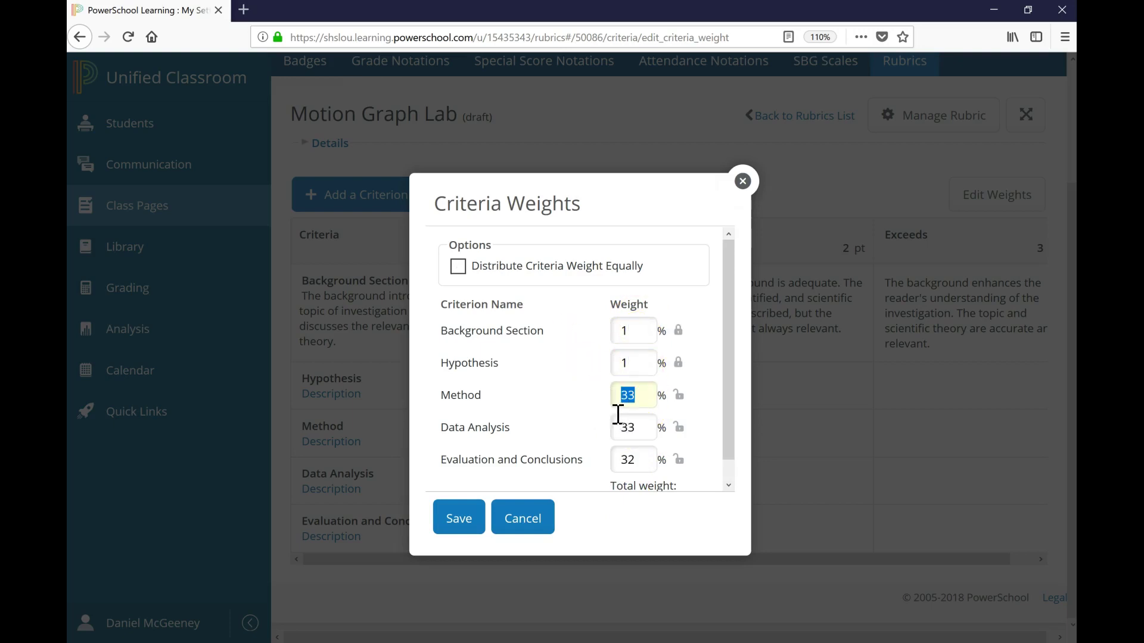
text(1)
double_click(656, 428)
text(2)
double_click(614, 461)
text(1)
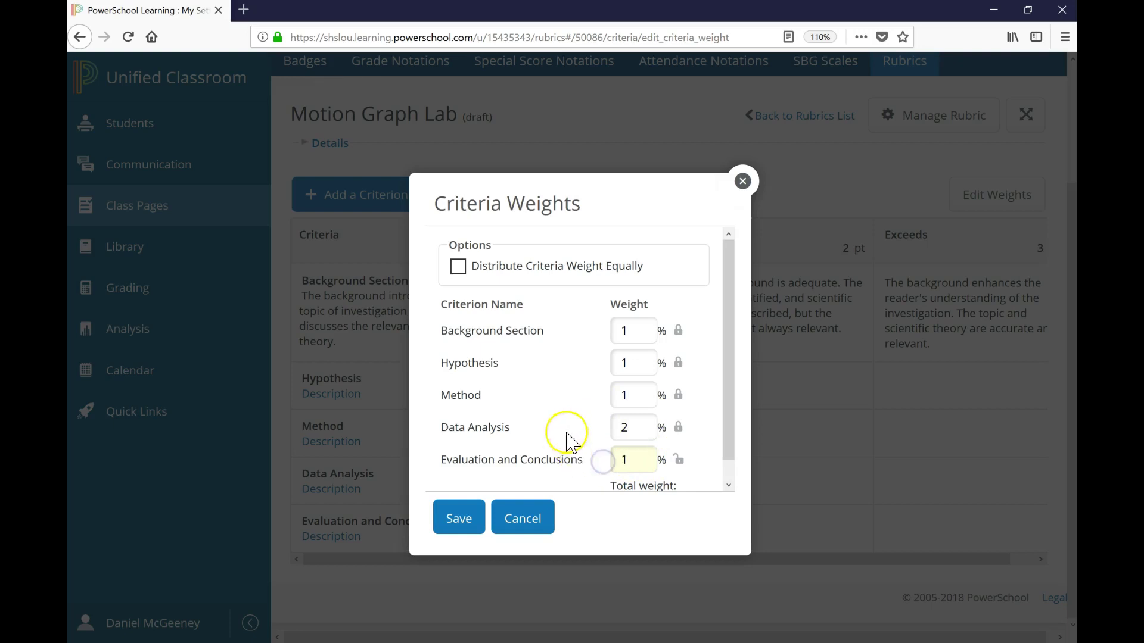
click(566, 430)
scroll(596, 433, down, 1)
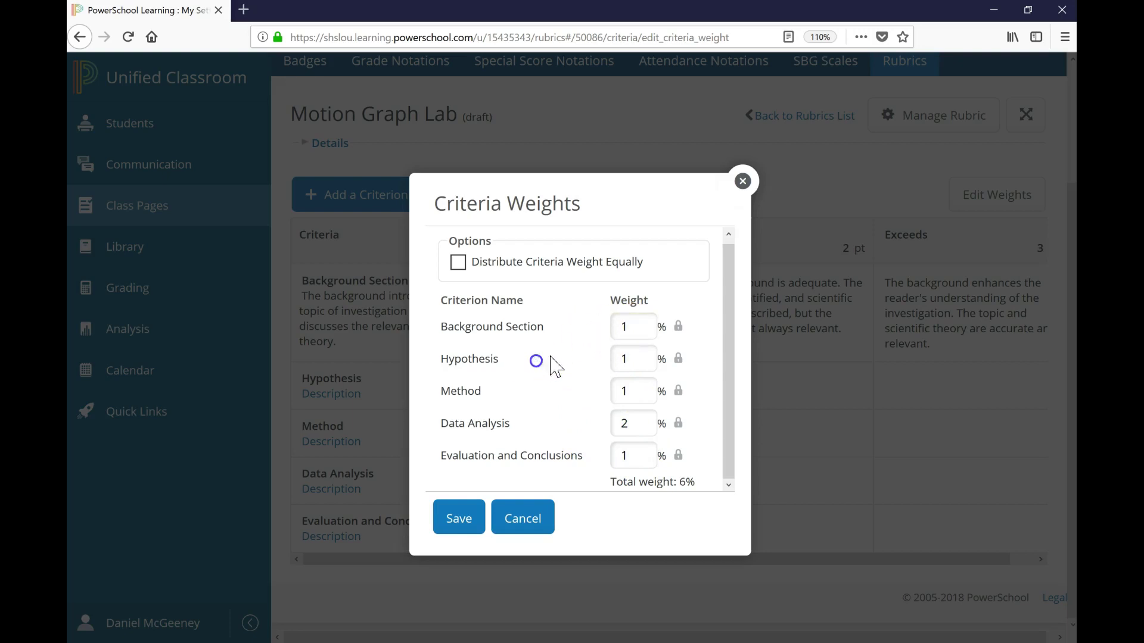
Compute 1 ÷ 6 in Windows Calculator to get about 0.17 per share
click(624, 331)
click(645, 457)
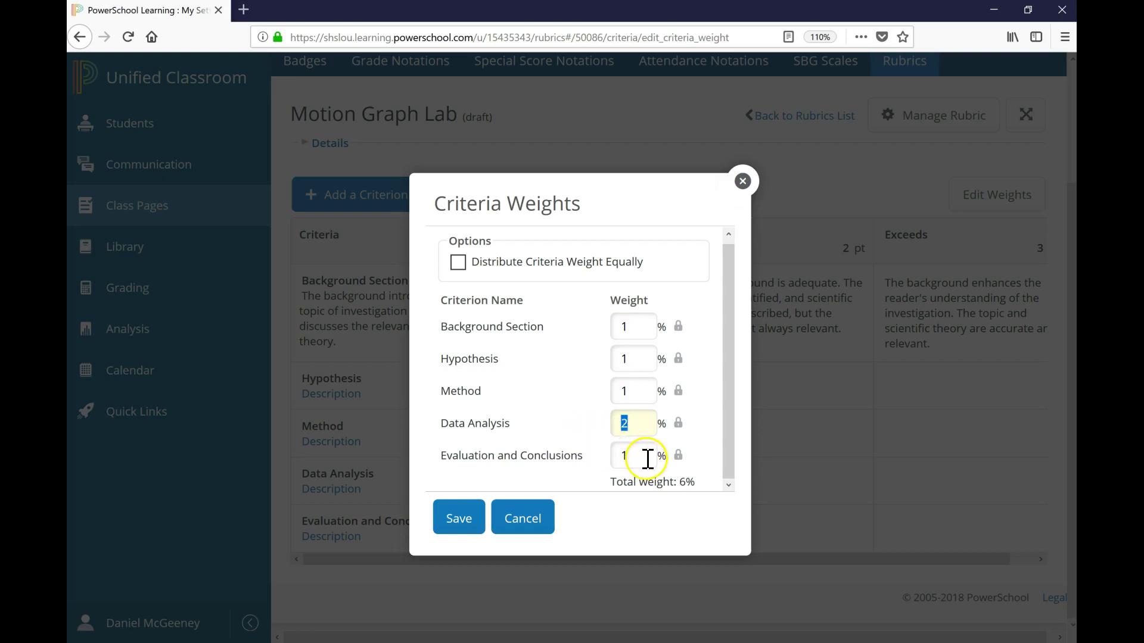
click(625, 332)
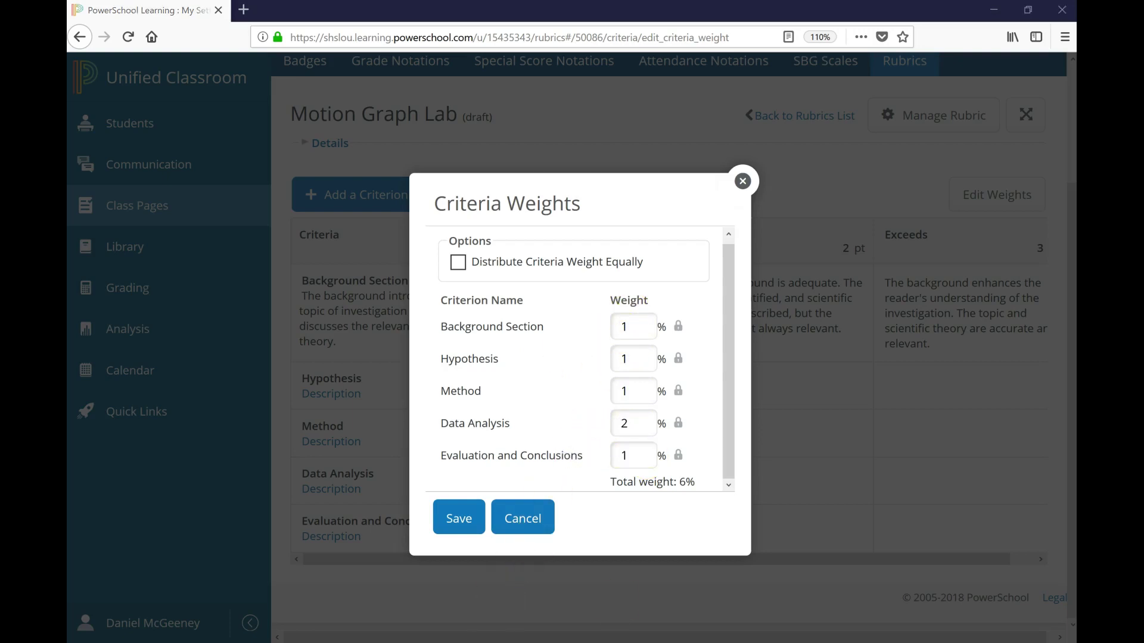
click(861, 547)
click(1000, 457)
click(955, 517)
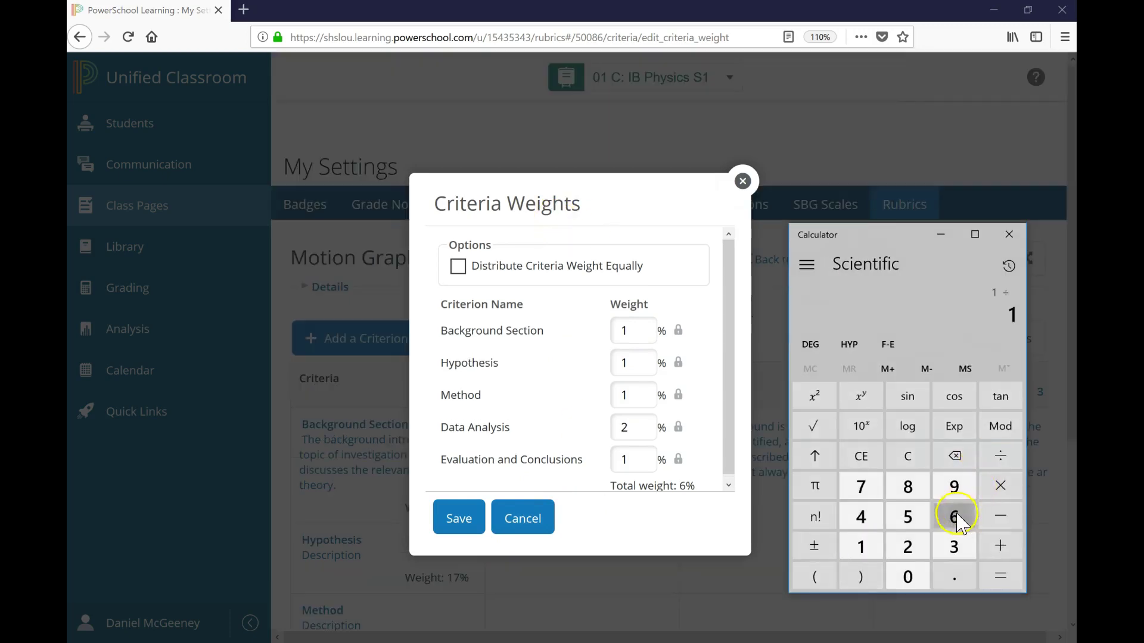
click(1000, 576)
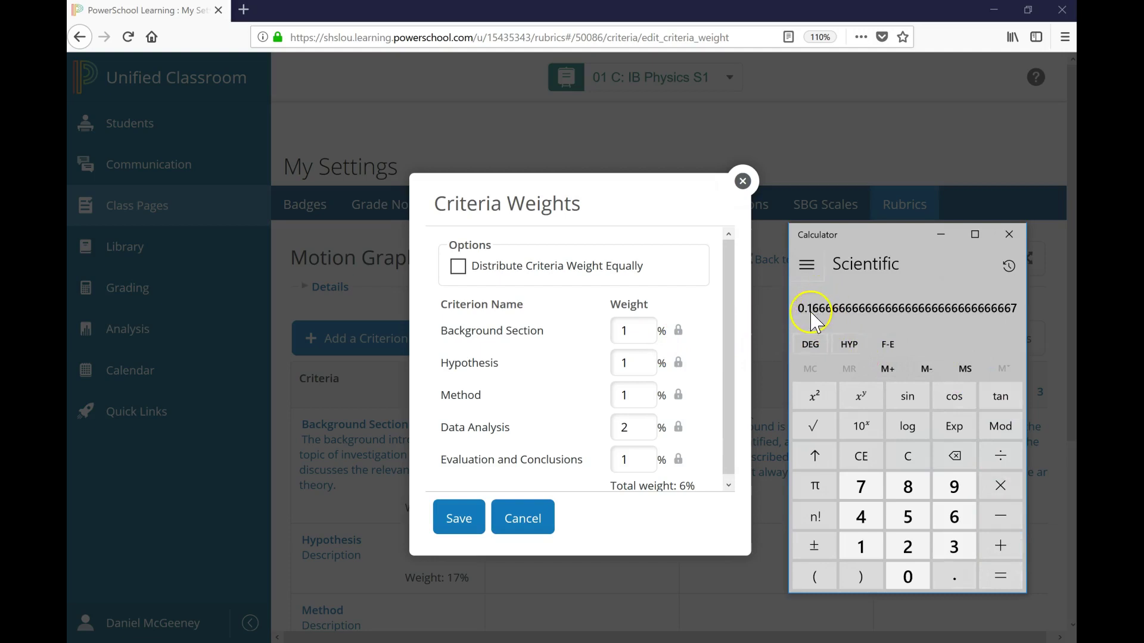
click(636, 337)
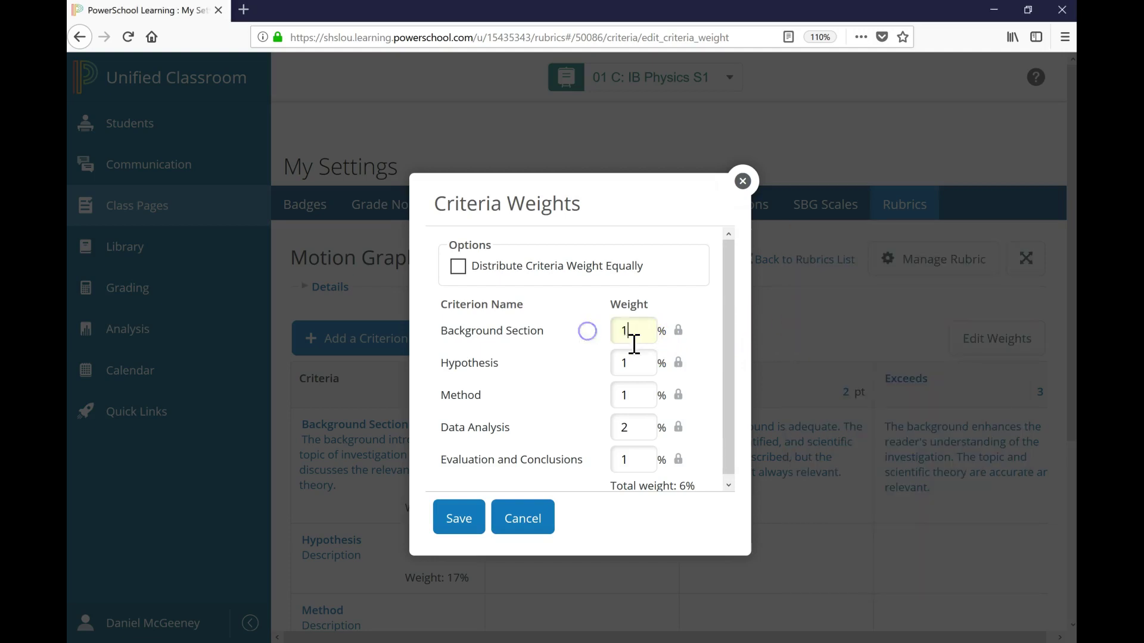
Change the weights to 17% for four criteria and 32% for Data Analysis, then save
text(7)
click(633, 364)
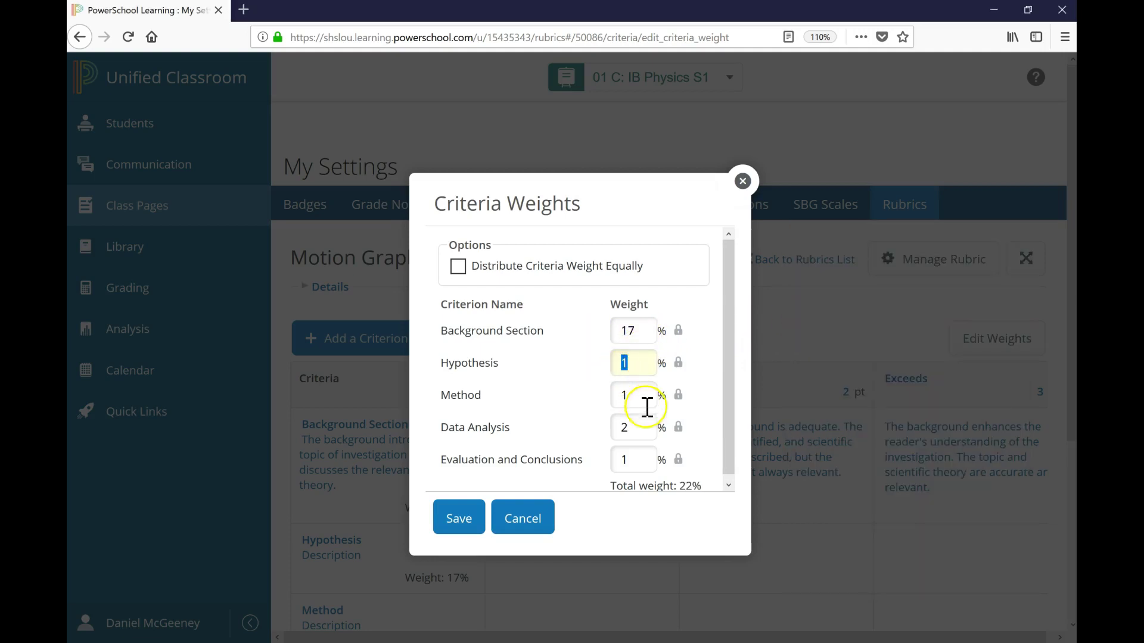
text(7)
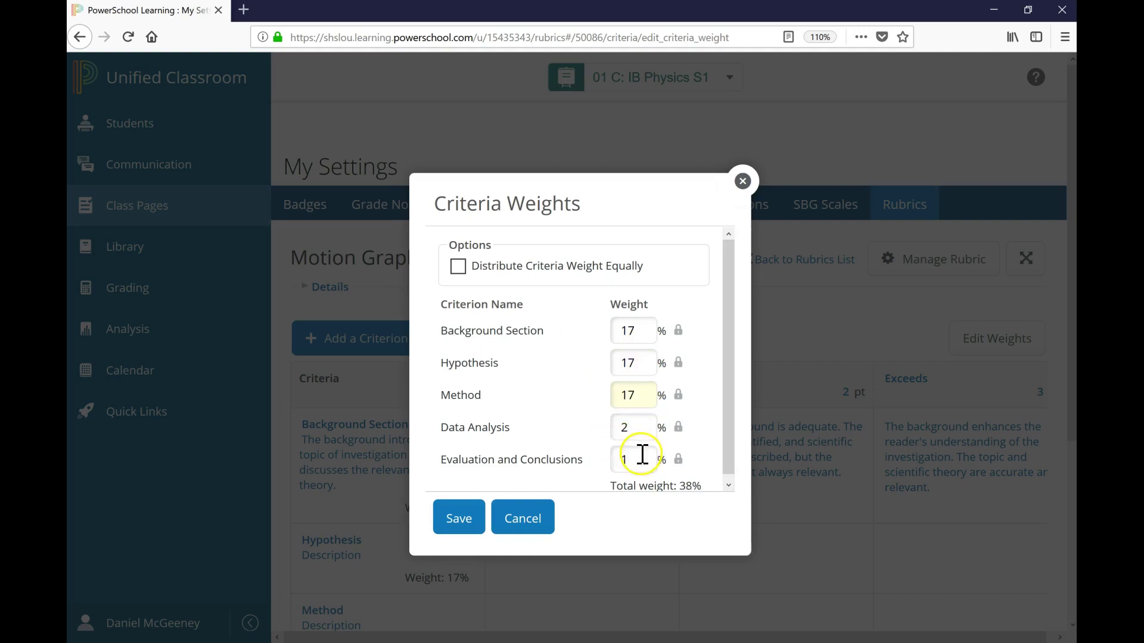
text(17)
click(621, 427)
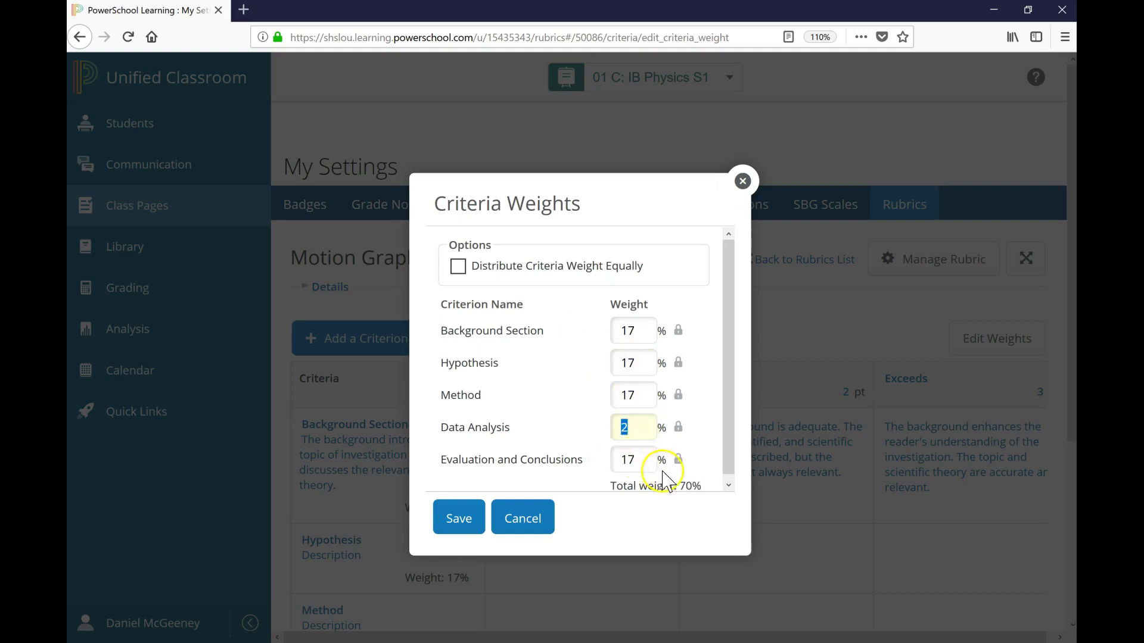
key(BackSpace)
click(575, 423)
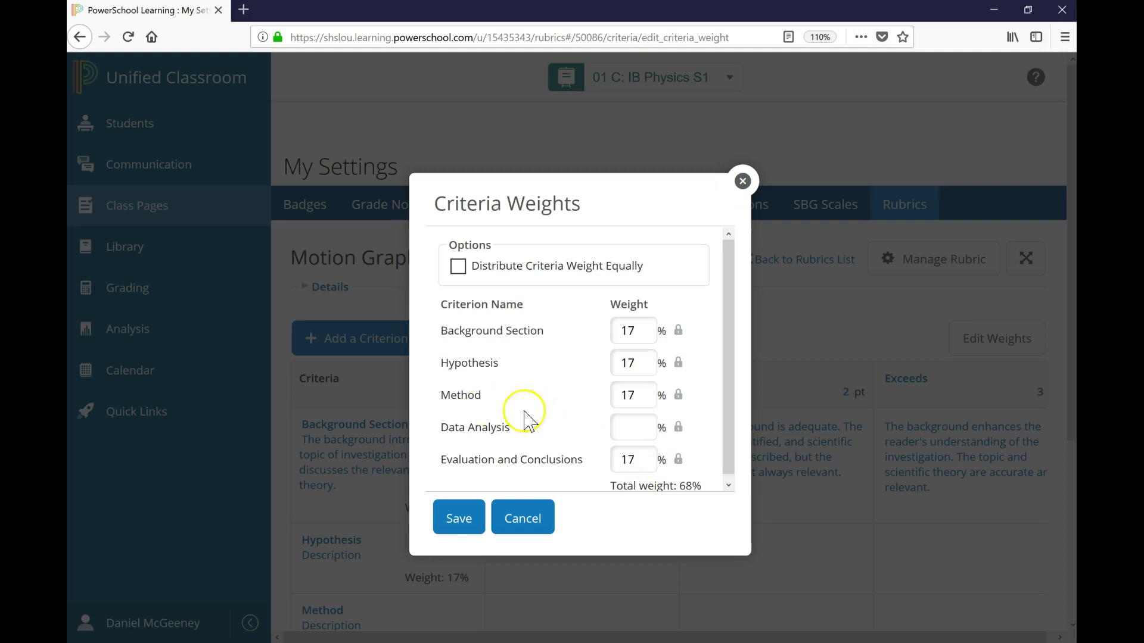
scroll(674, 462, down, 1)
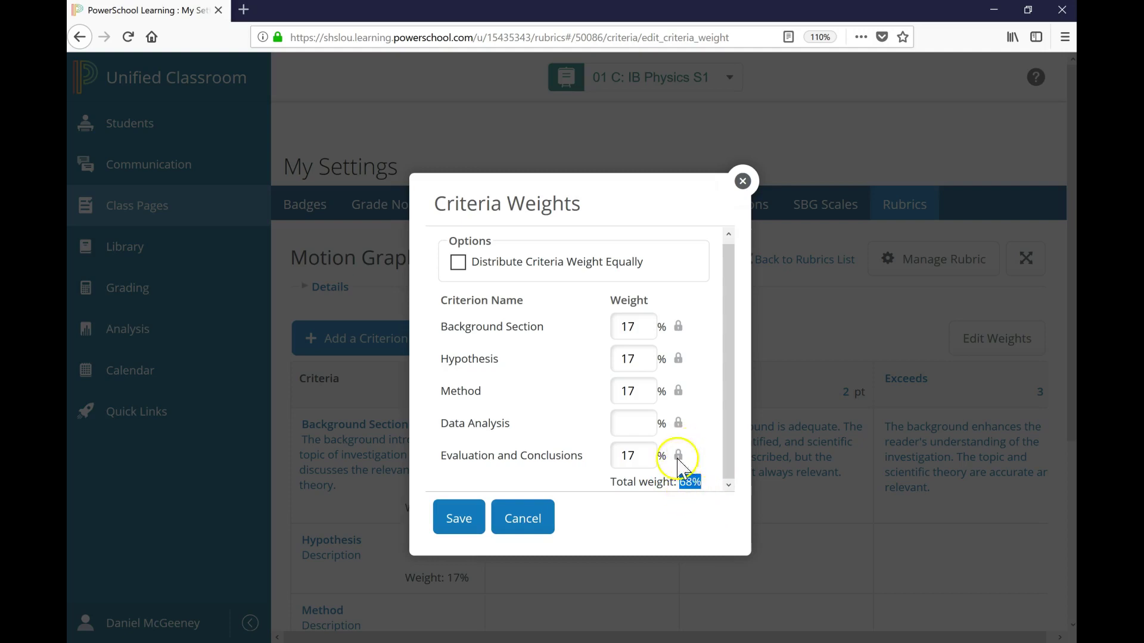
click(633, 427)
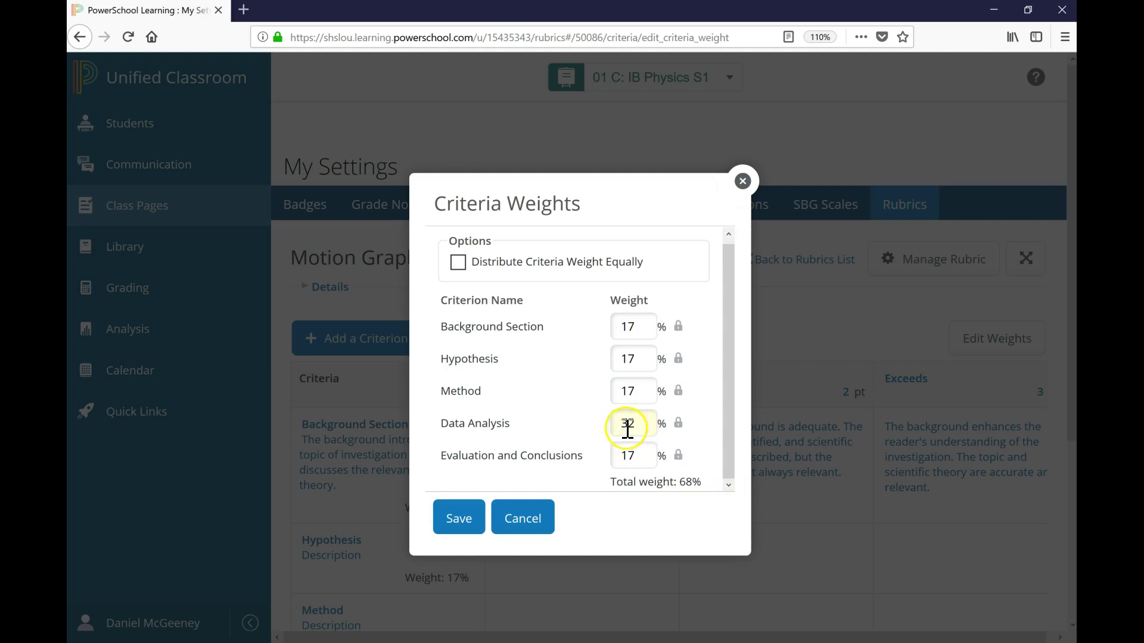
click(495, 399)
click(454, 526)
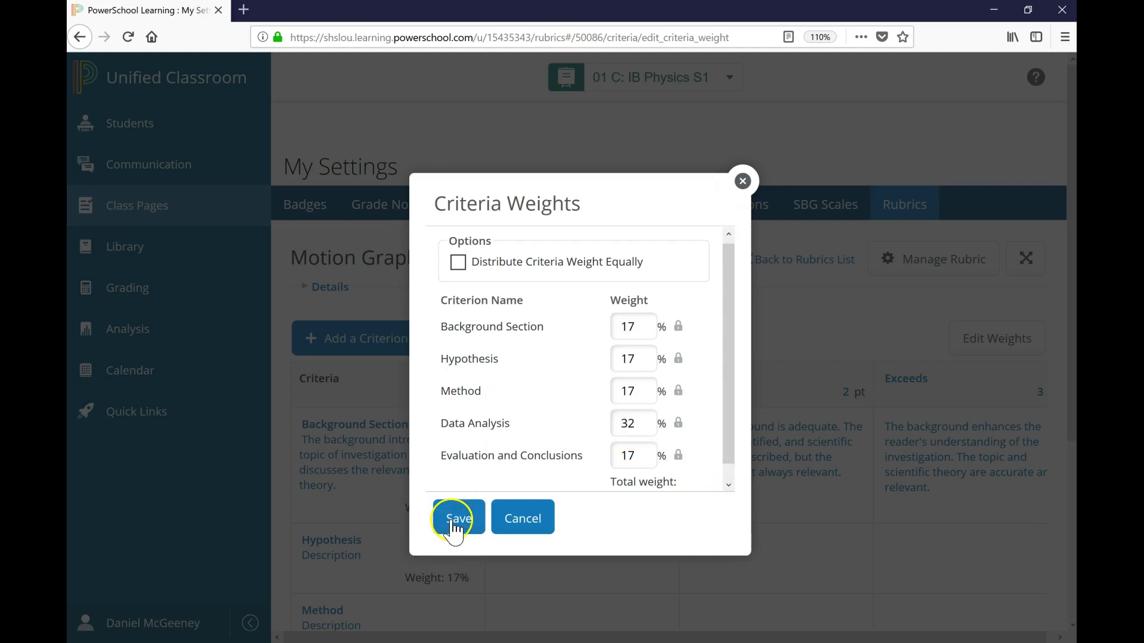
Save the 17% criterion weights and switch the Motion Graph Lab rubric from draft to active
click(459, 520)
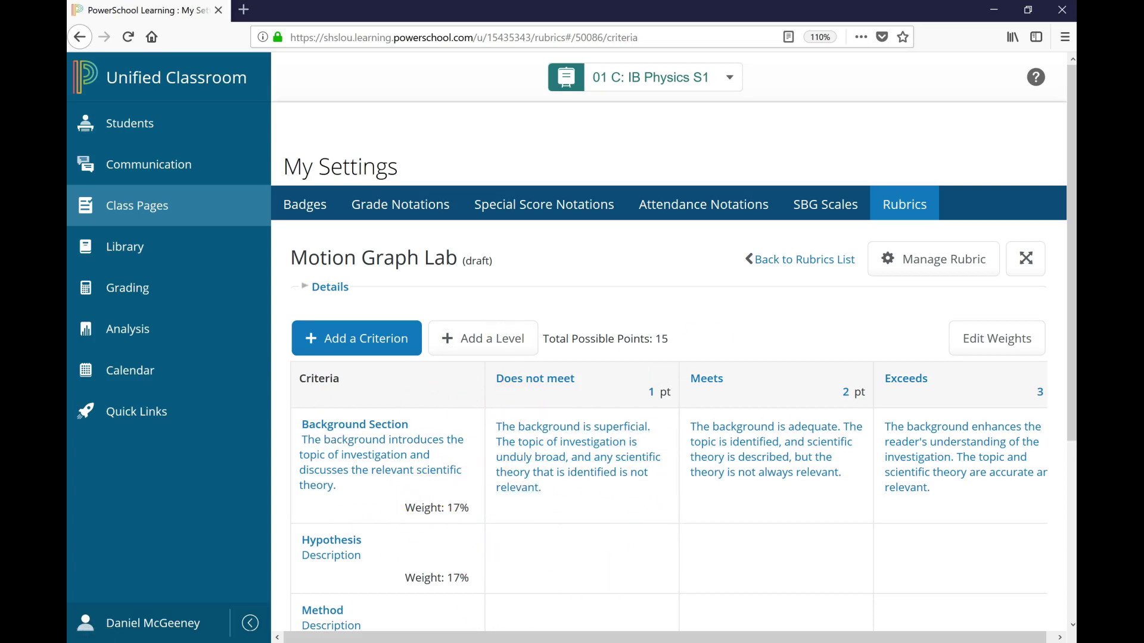
click(923, 265)
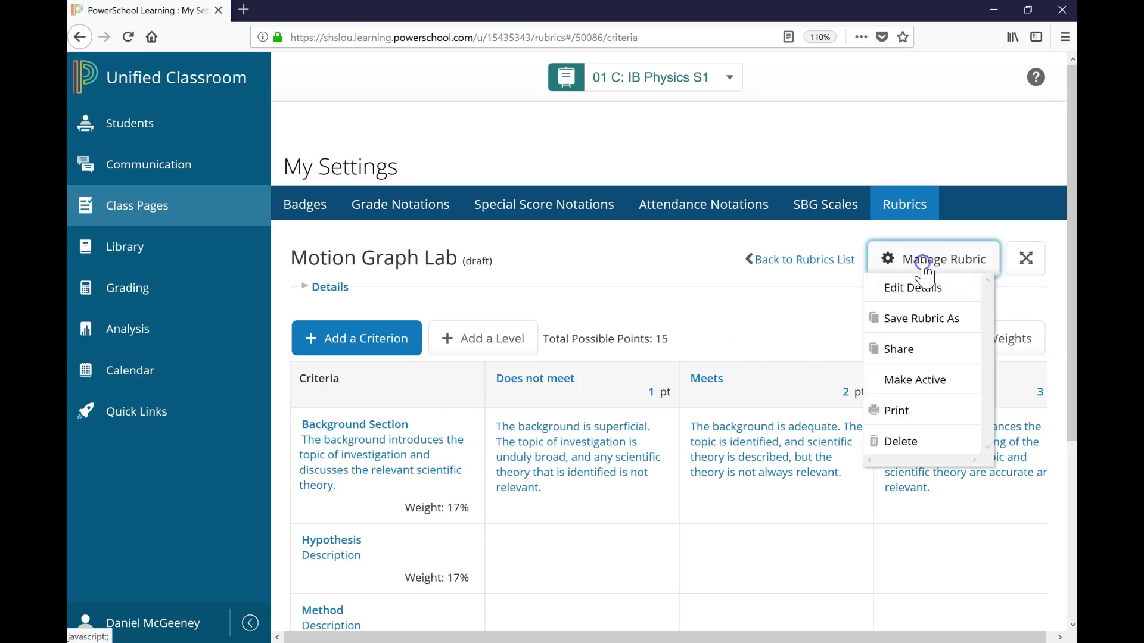
click(924, 384)
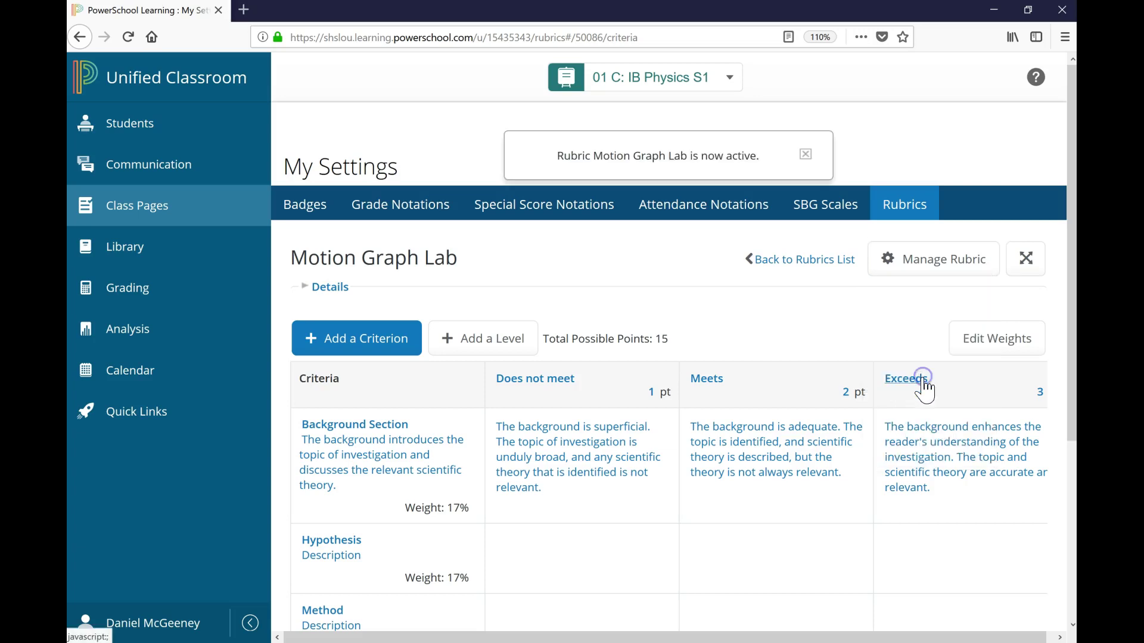